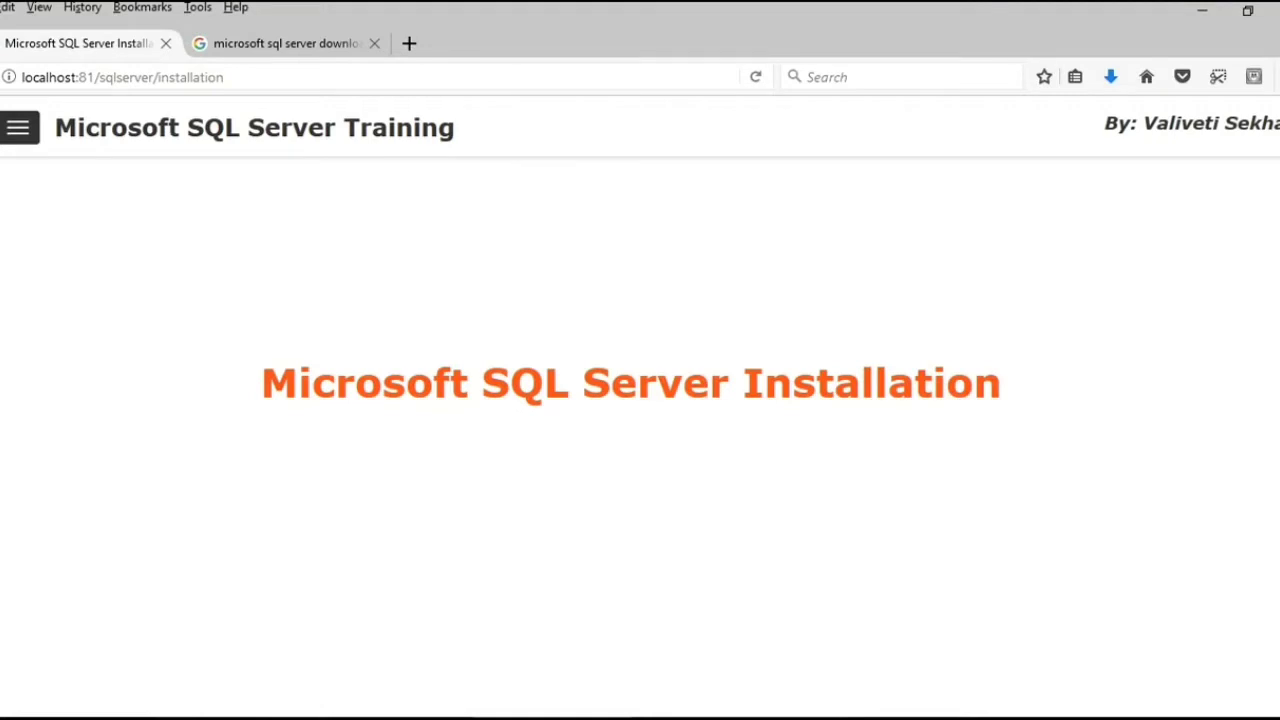
# Step: Download the SQL Server 2017 Developer edition installer from Microsoft's SQL Server Downloads page and save the file
pyautogui.click(318, 51)
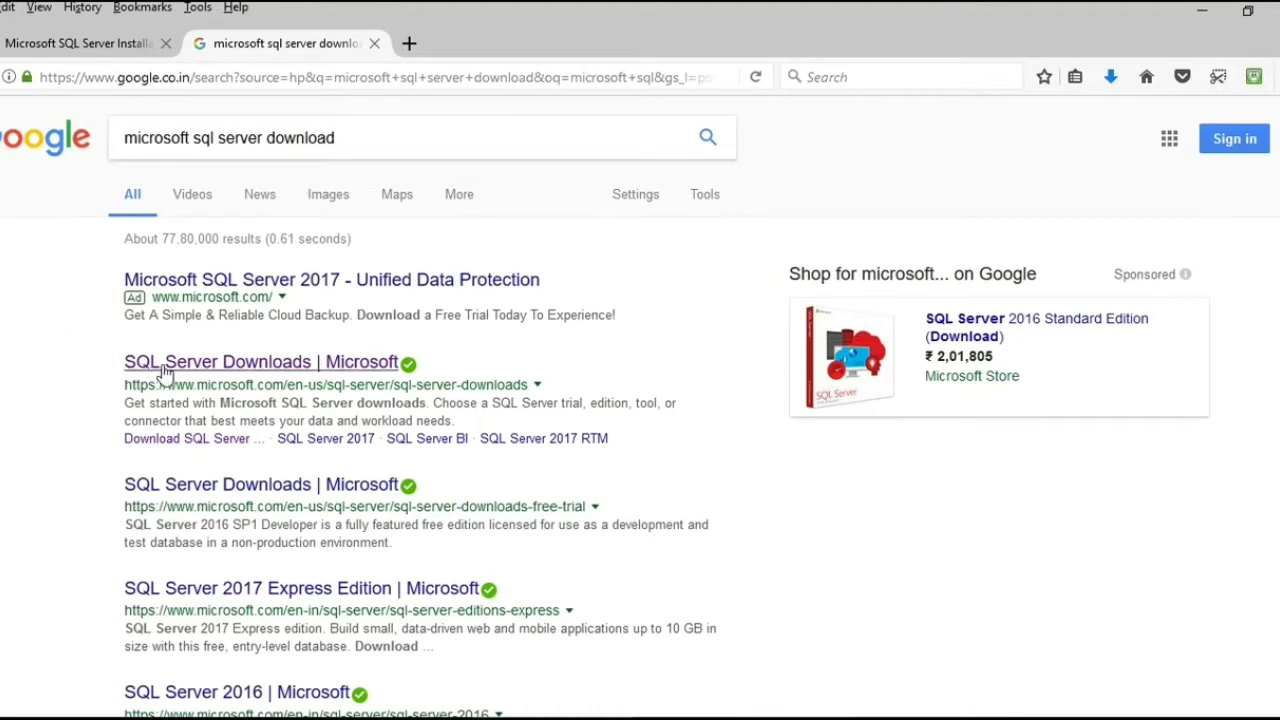
pyautogui.click(362, 375)
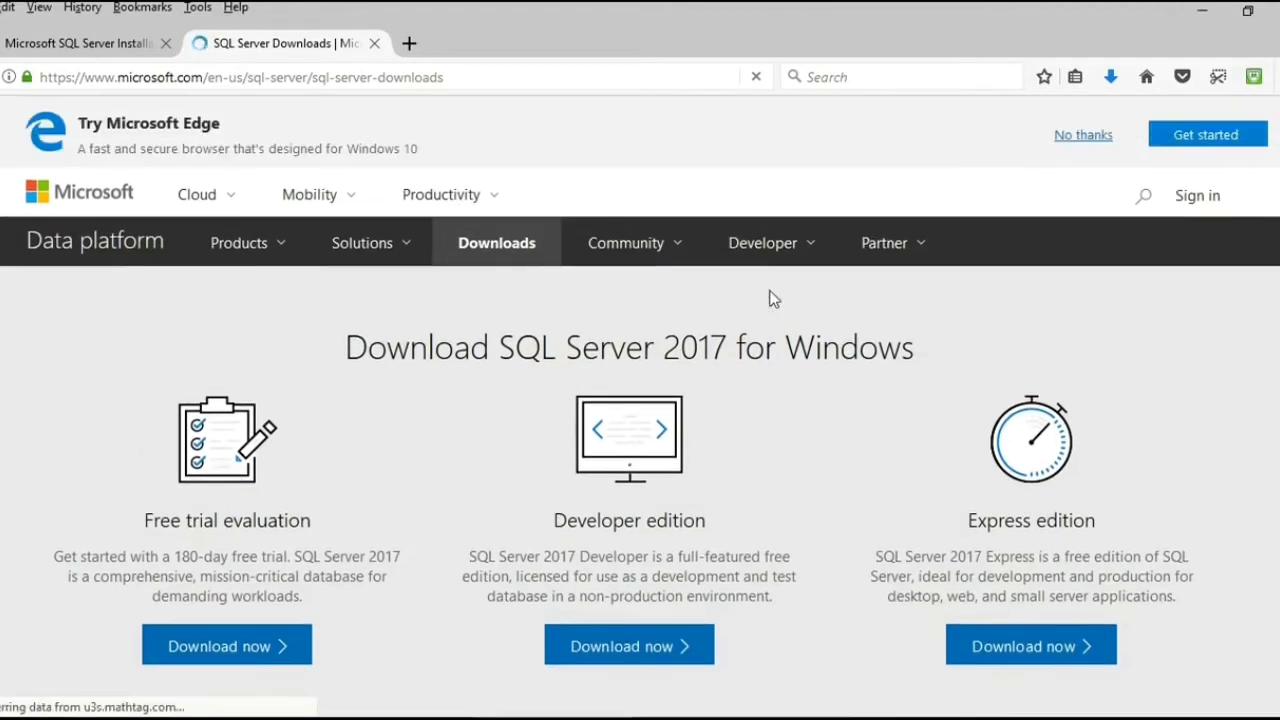
pyautogui.scroll(-2, 908, 385)
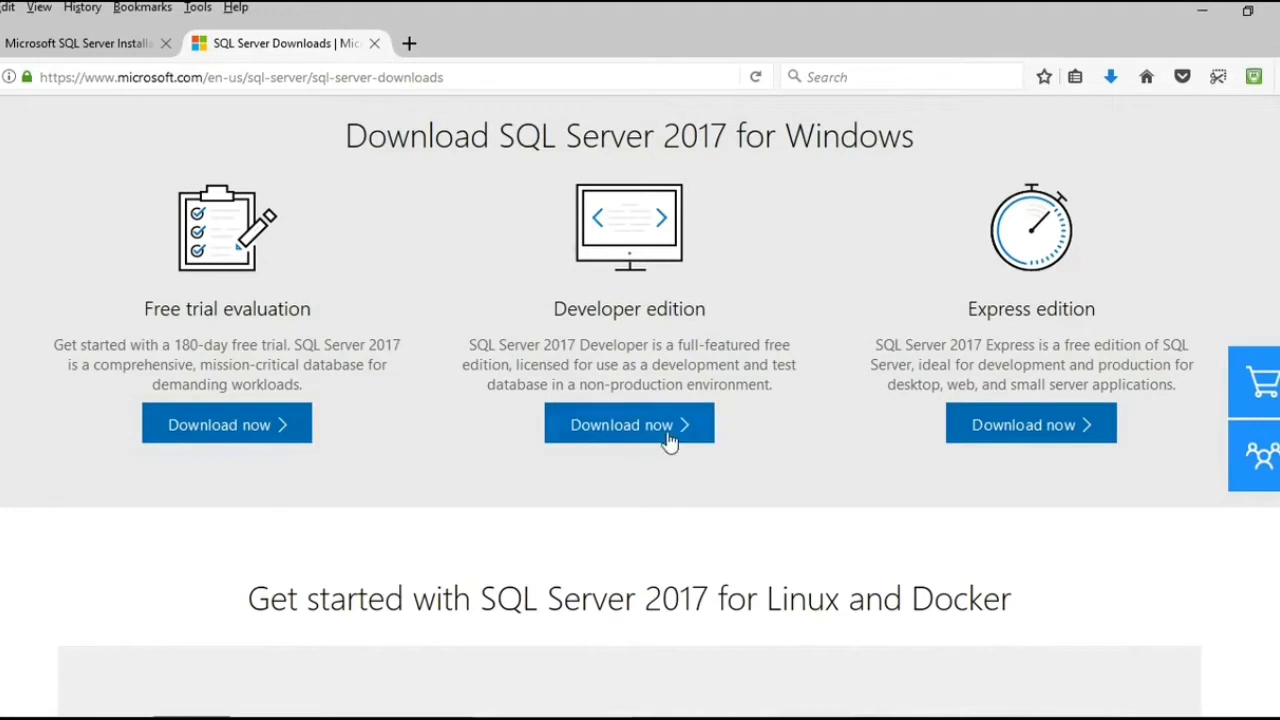
pyautogui.click(636, 441)
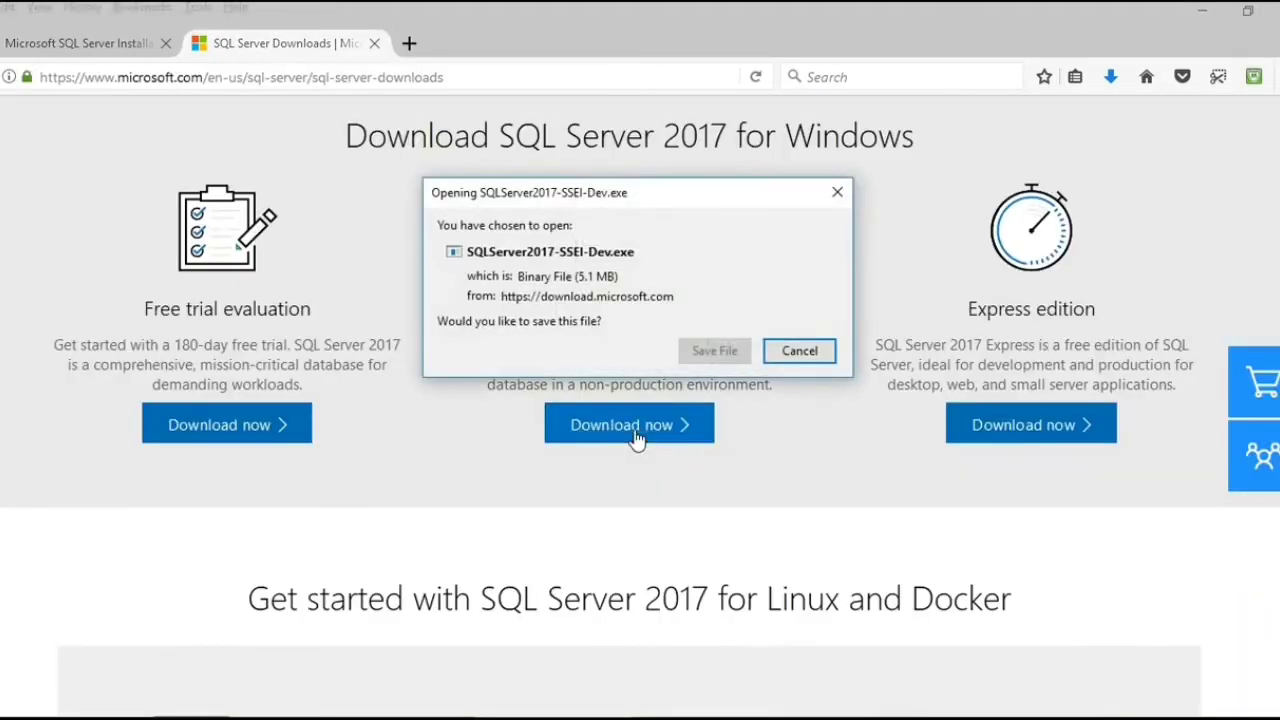
pyautogui.click(720, 352)
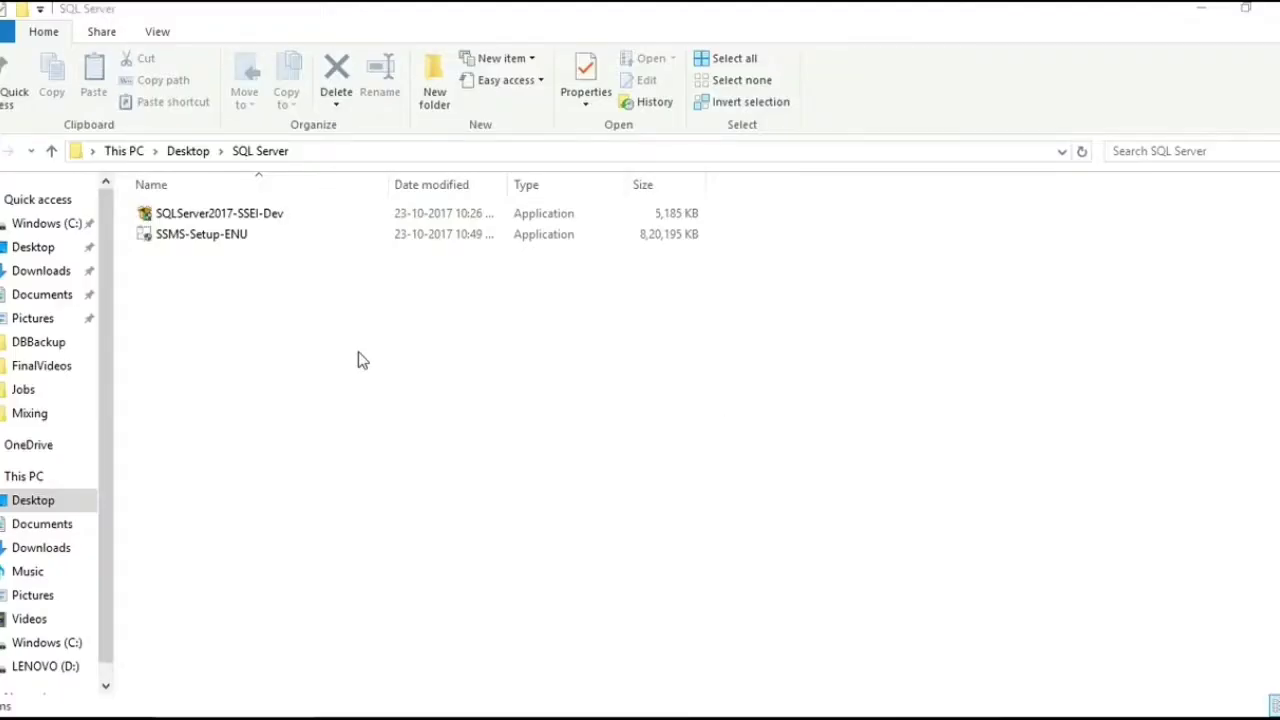
# Step: Run SQLServer2017-SSEI-Dev and start a Custom installation with C:\SQLServer2017Media as the media location
pyautogui.doubleClick(276, 226)
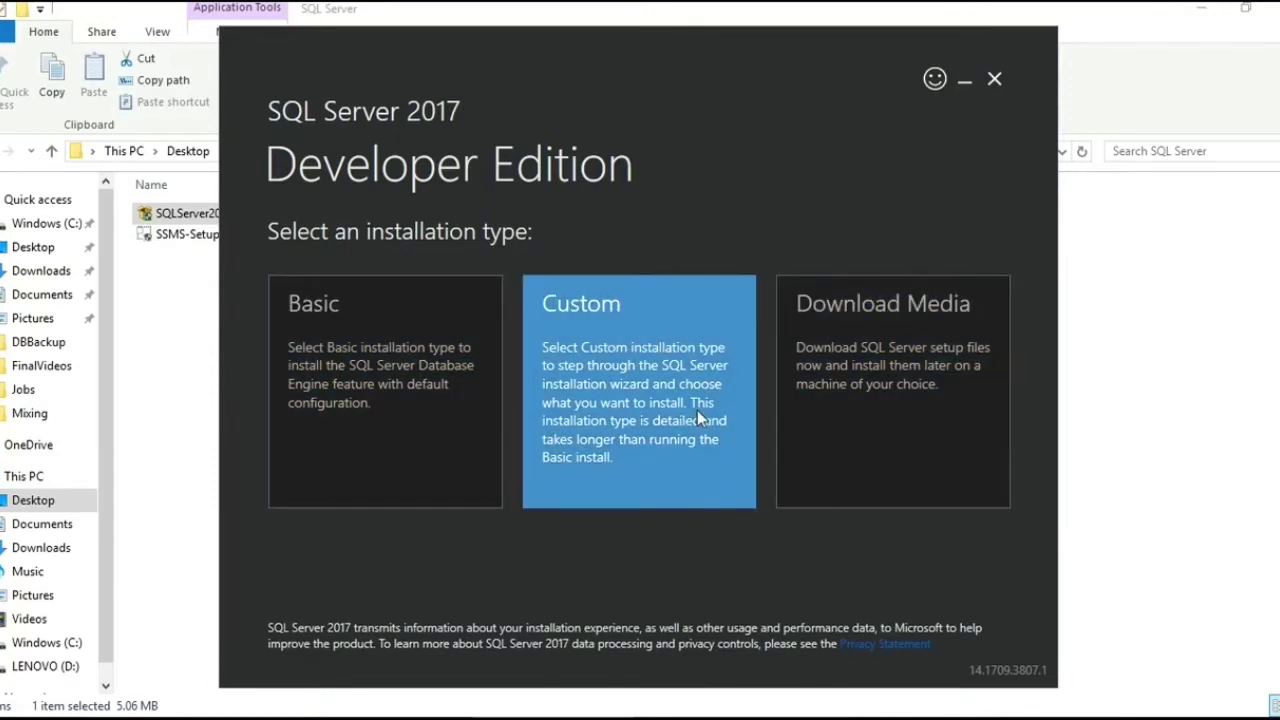
pyautogui.click(697, 411)
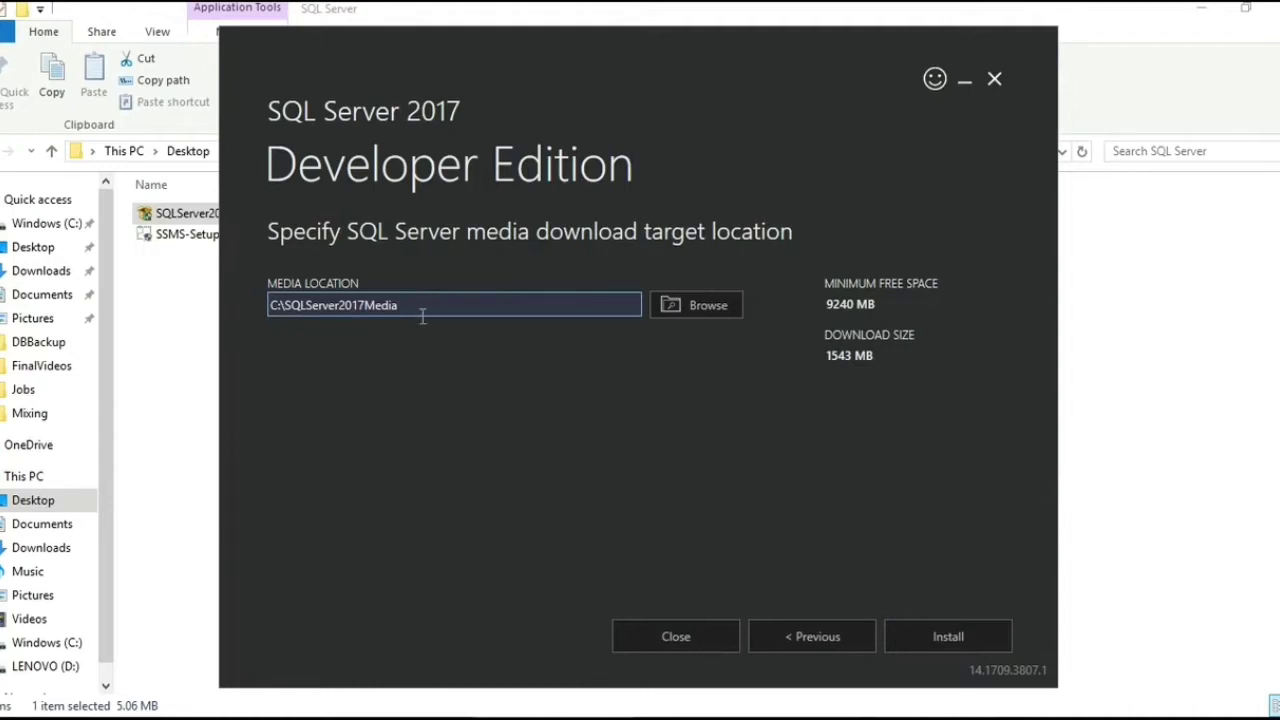
pyautogui.click(950, 637)
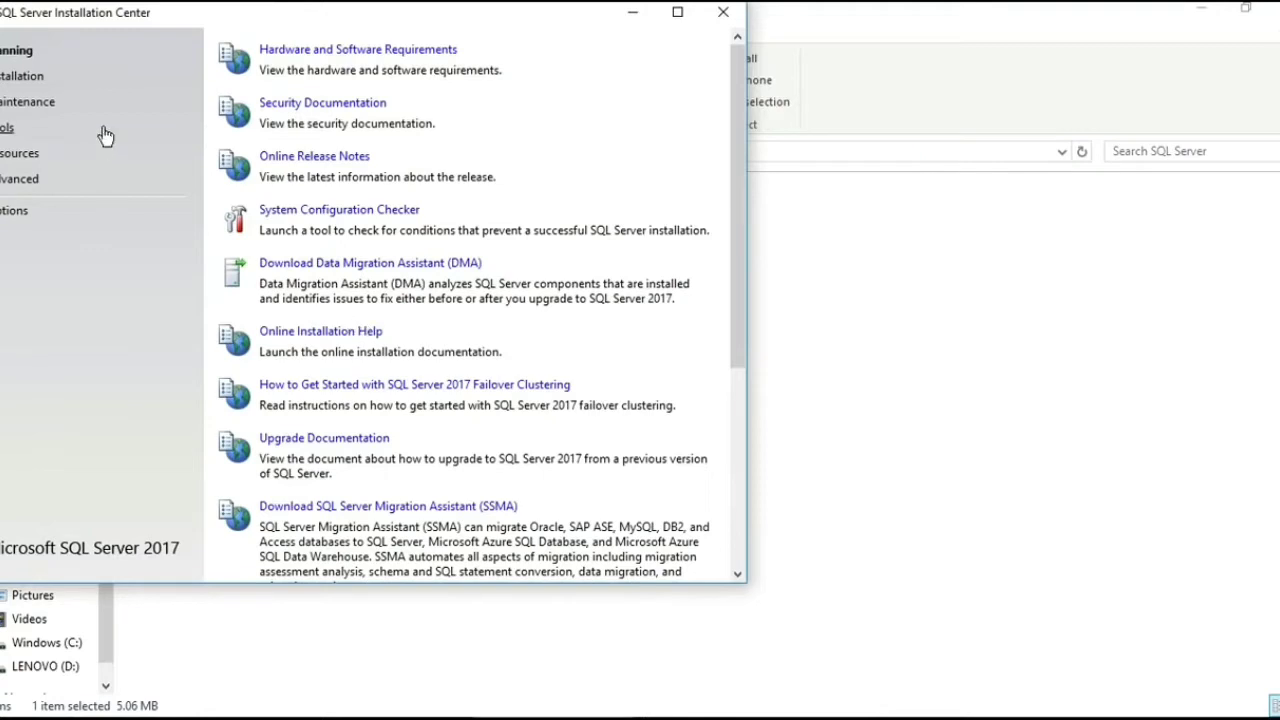
# Step: Start a new SQL Server stand-alone installation using the free Developer edition
pyautogui.click(37, 84)
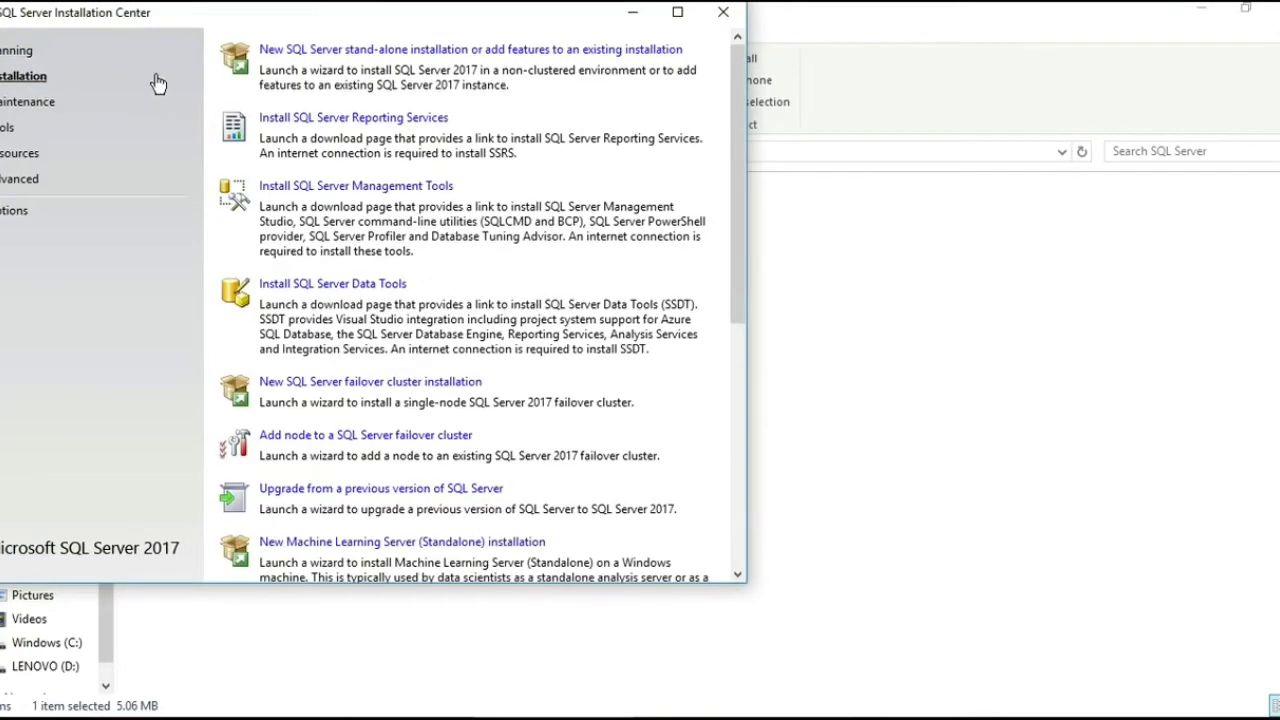
pyautogui.click(351, 52)
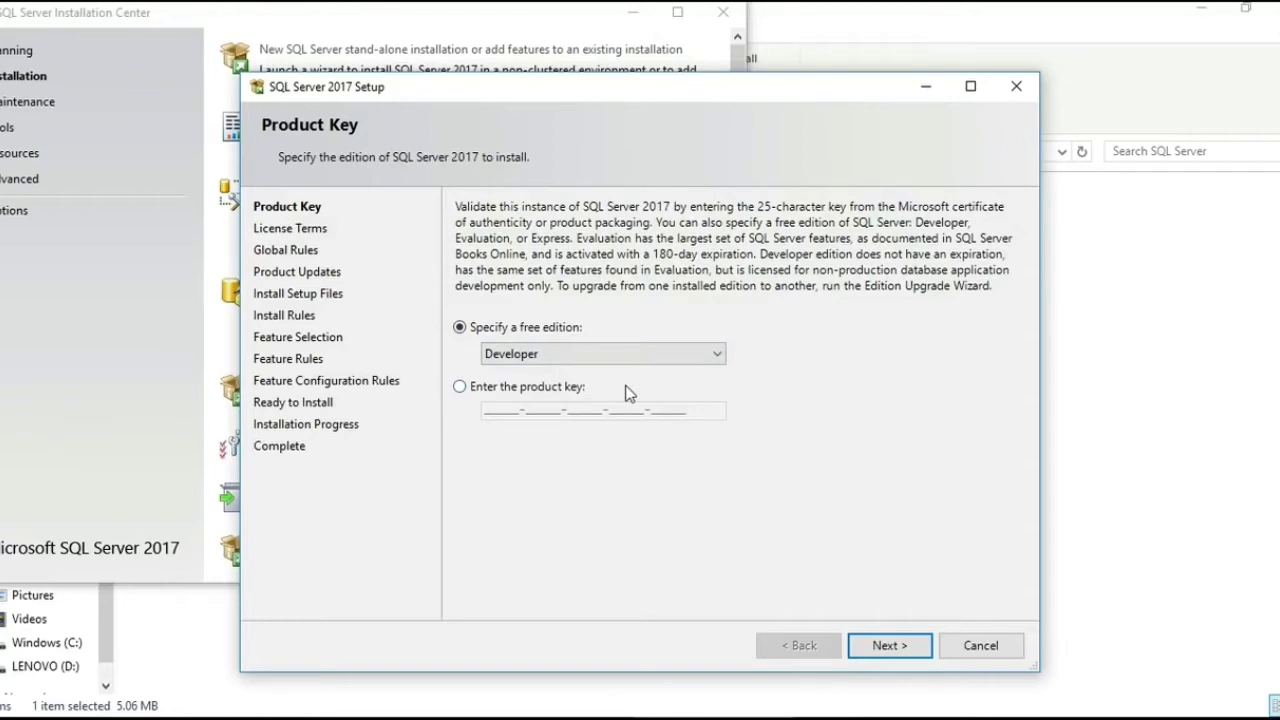
pyautogui.click(889, 646)
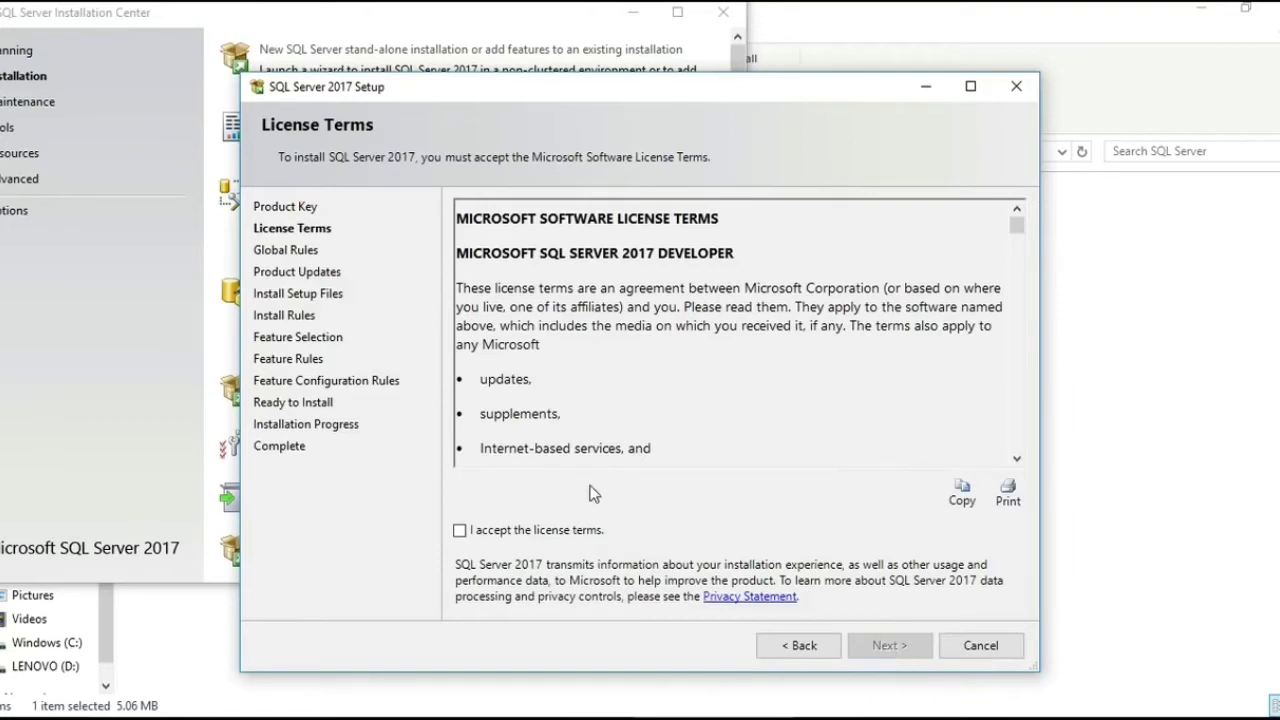
# Step: Accept the license terms and continue past the install rules check to the feature selection
pyautogui.click(460, 533)
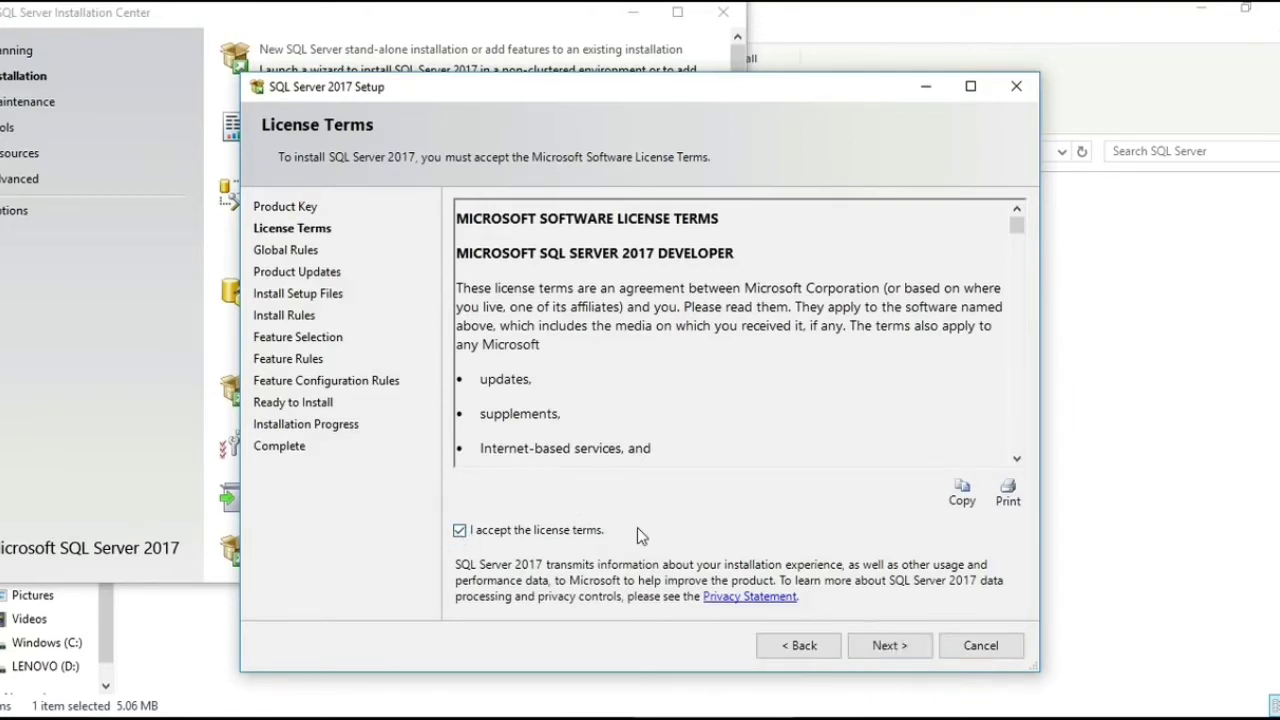
pyautogui.click(886, 647)
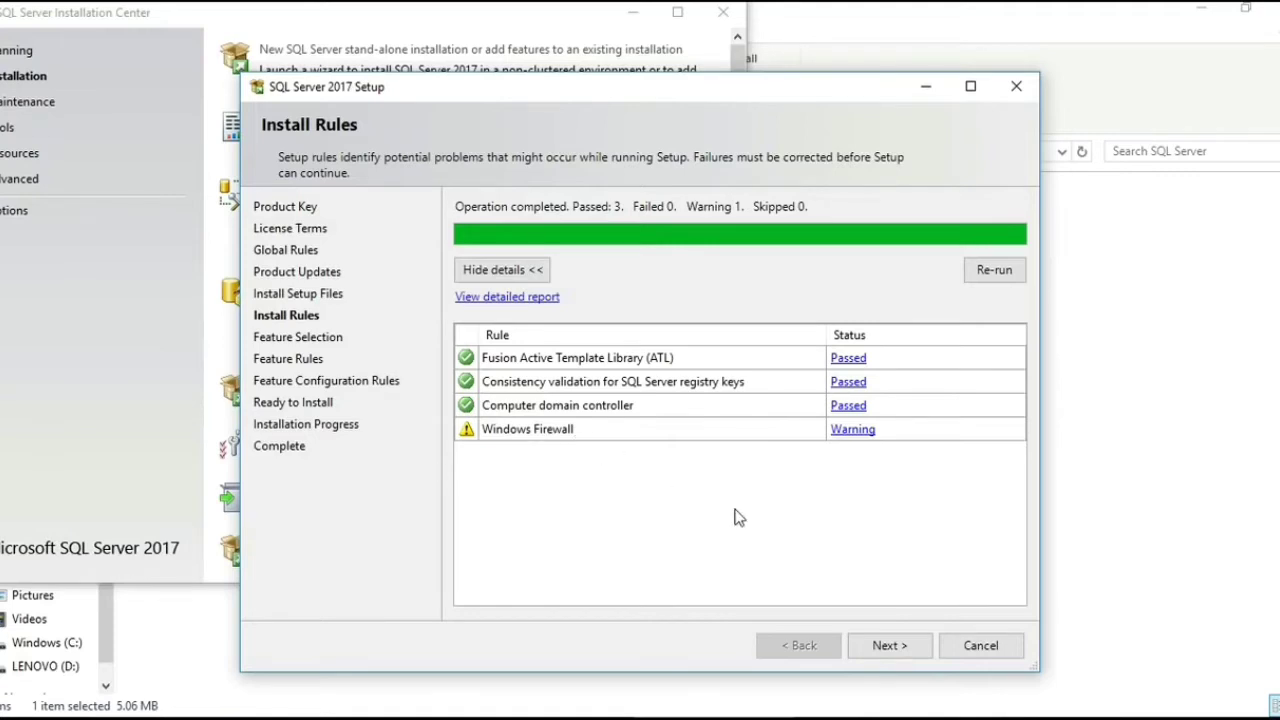
pyautogui.click(896, 646)
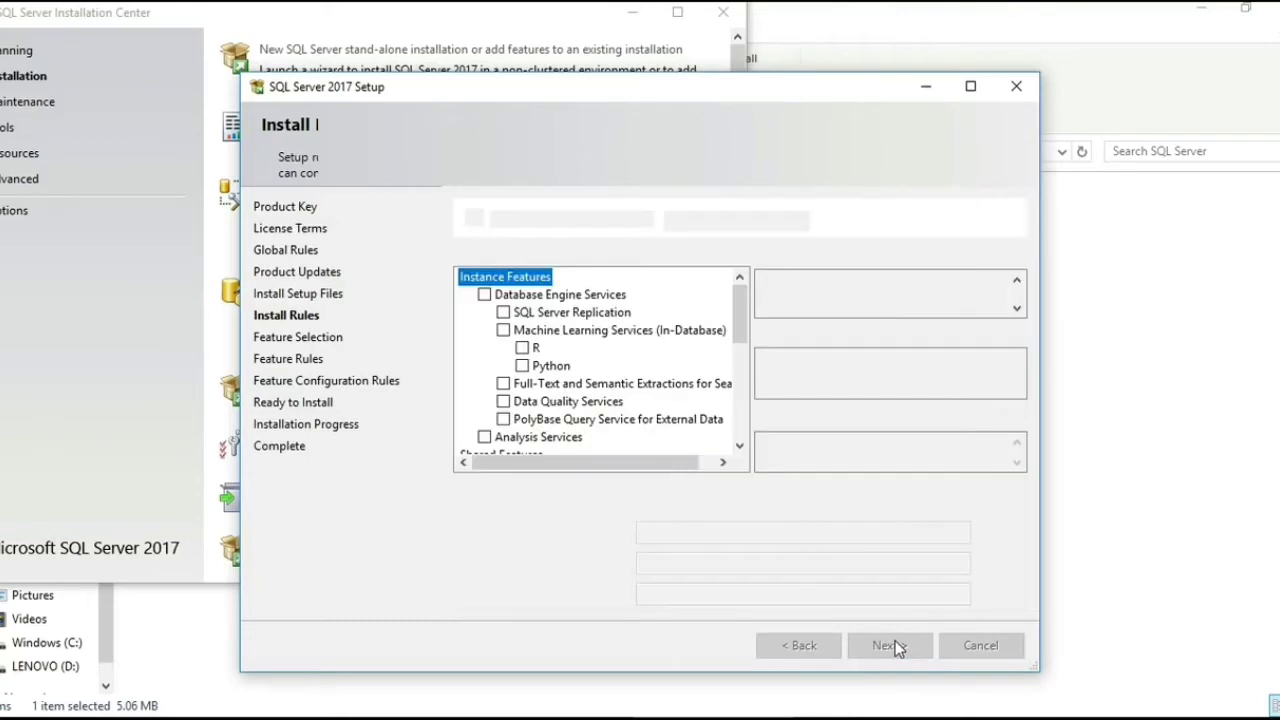
pyautogui.click(895, 646)
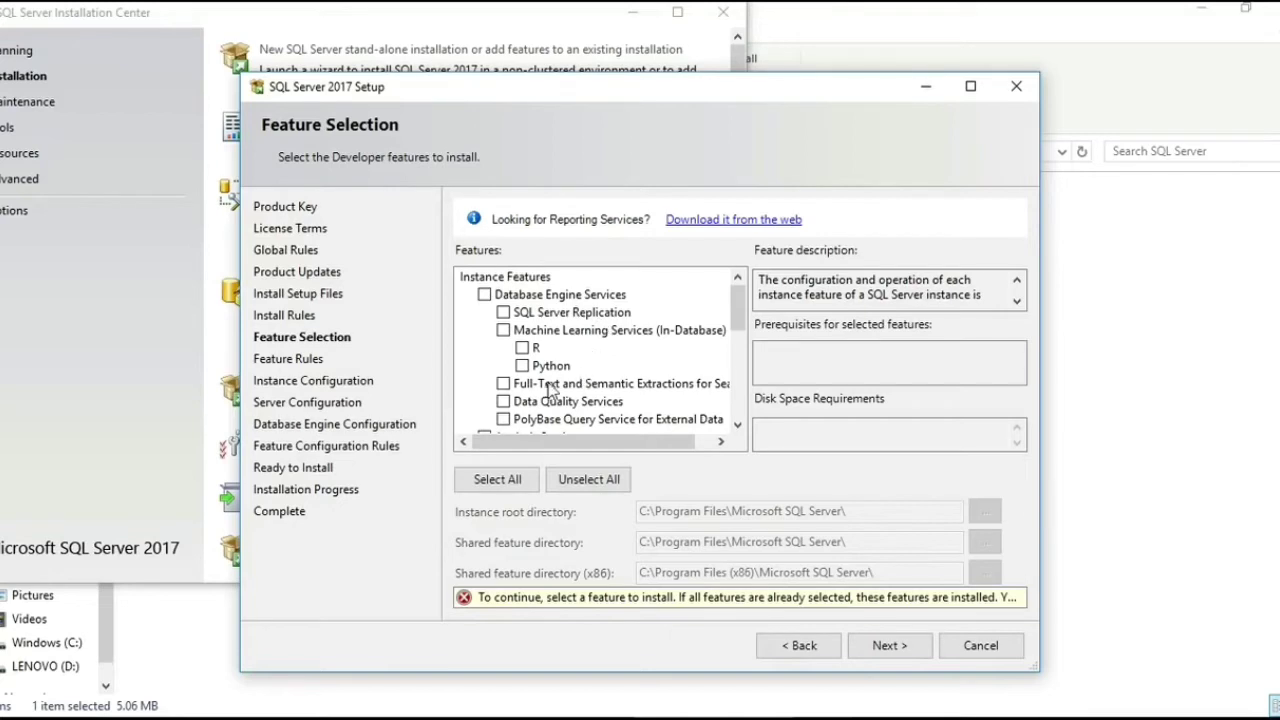
# Step: Review the available instance and shared features and select only Database Engine Services for installation
pyautogui.moveTo(740, 316); pyautogui.dragTo(745, 368)
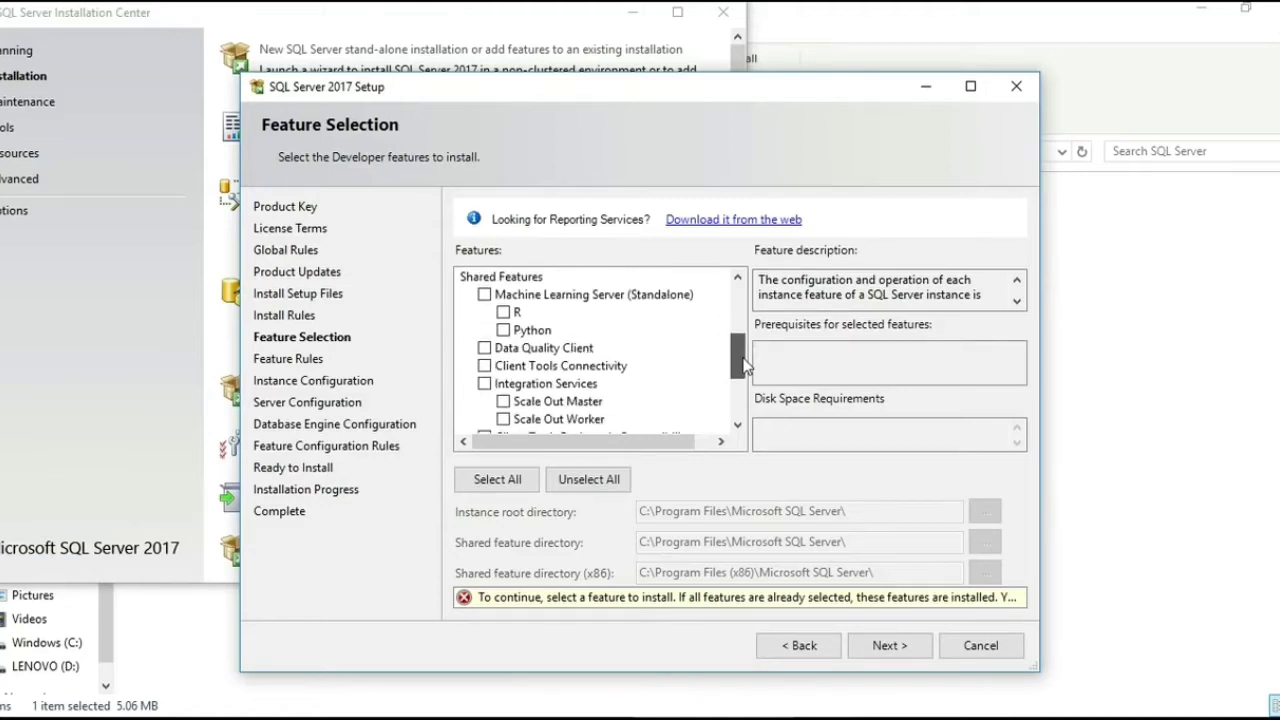
pyautogui.moveTo(744, 366); pyautogui.dragTo(744, 382)
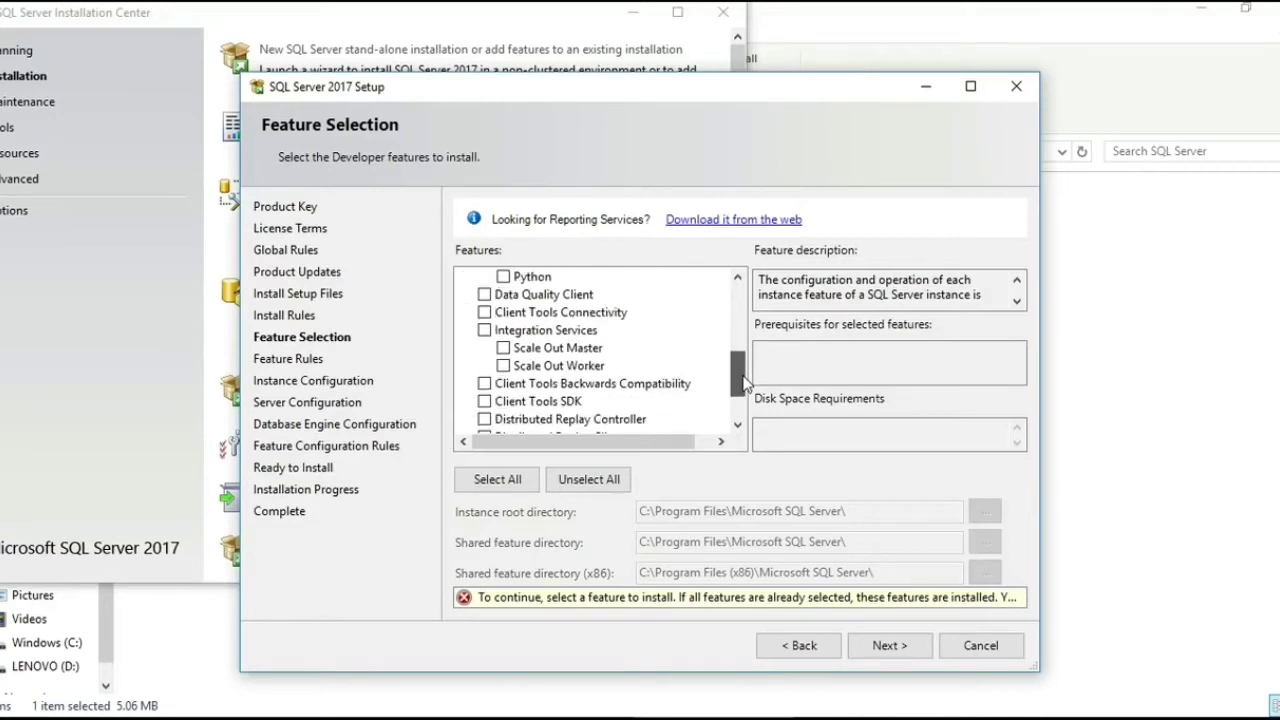
pyautogui.moveTo(744, 383); pyautogui.dragTo(744, 315)
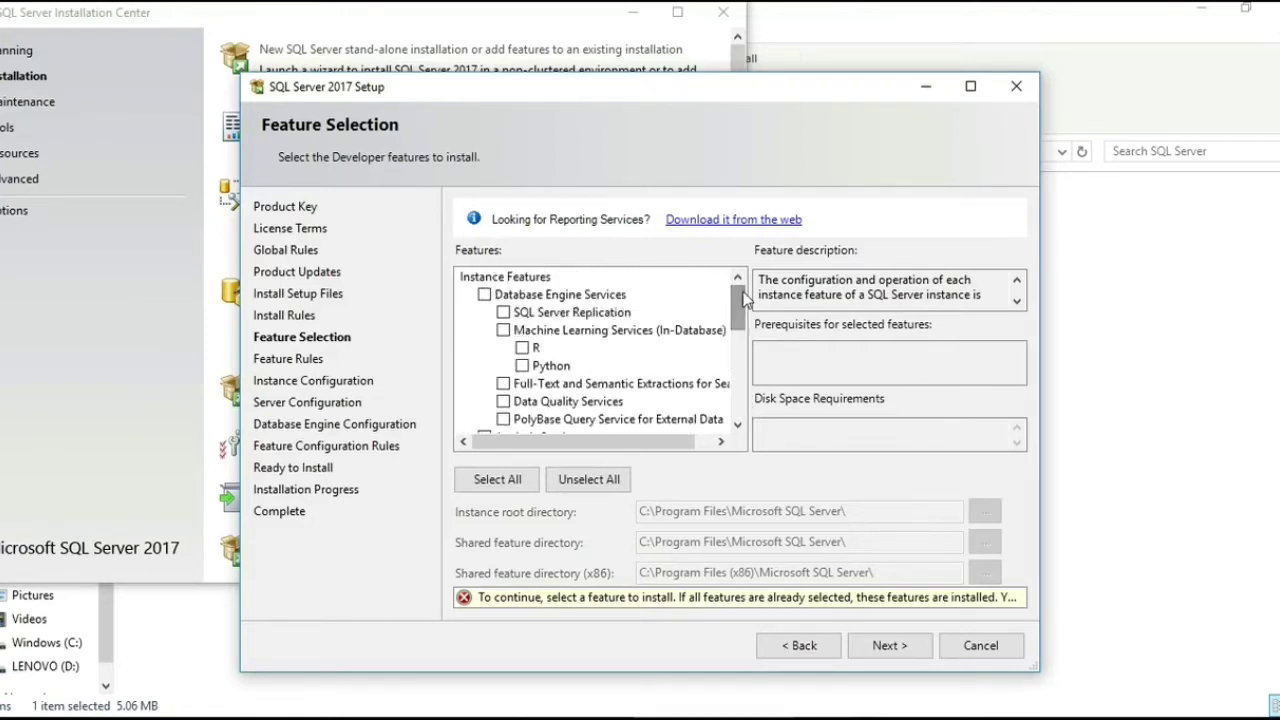
pyautogui.click(484, 295)
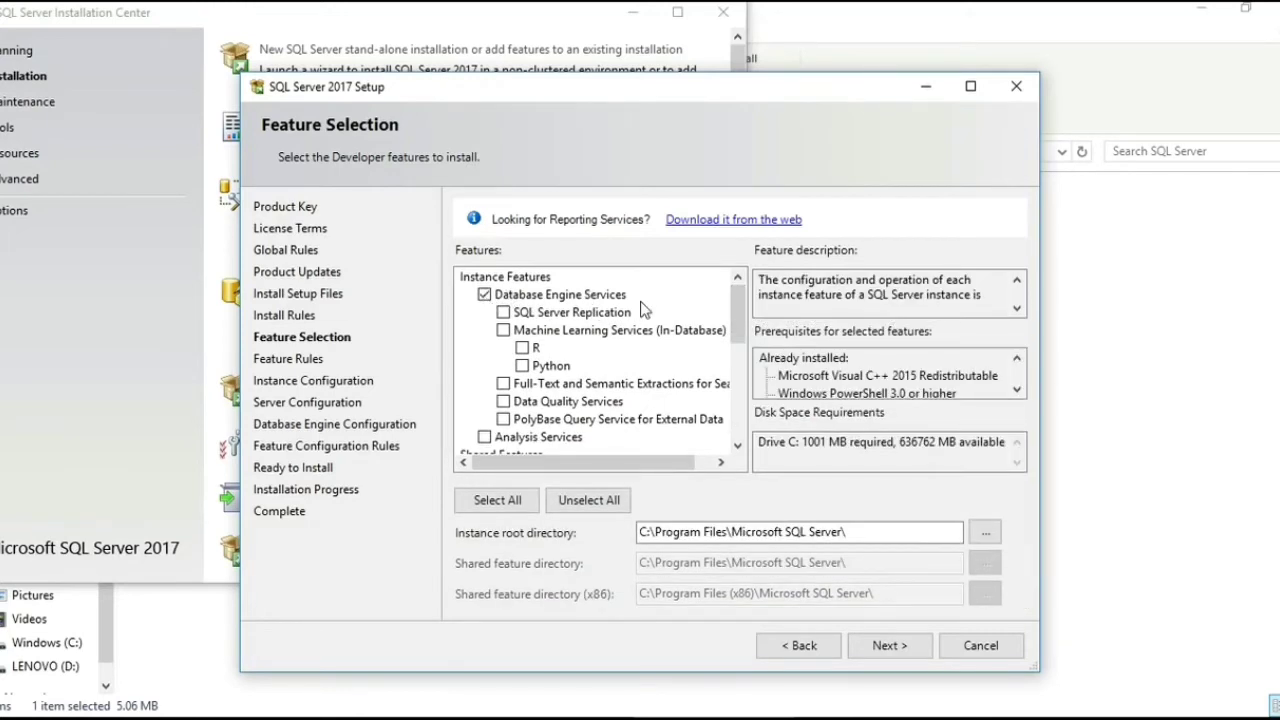
pyautogui.click(902, 654)
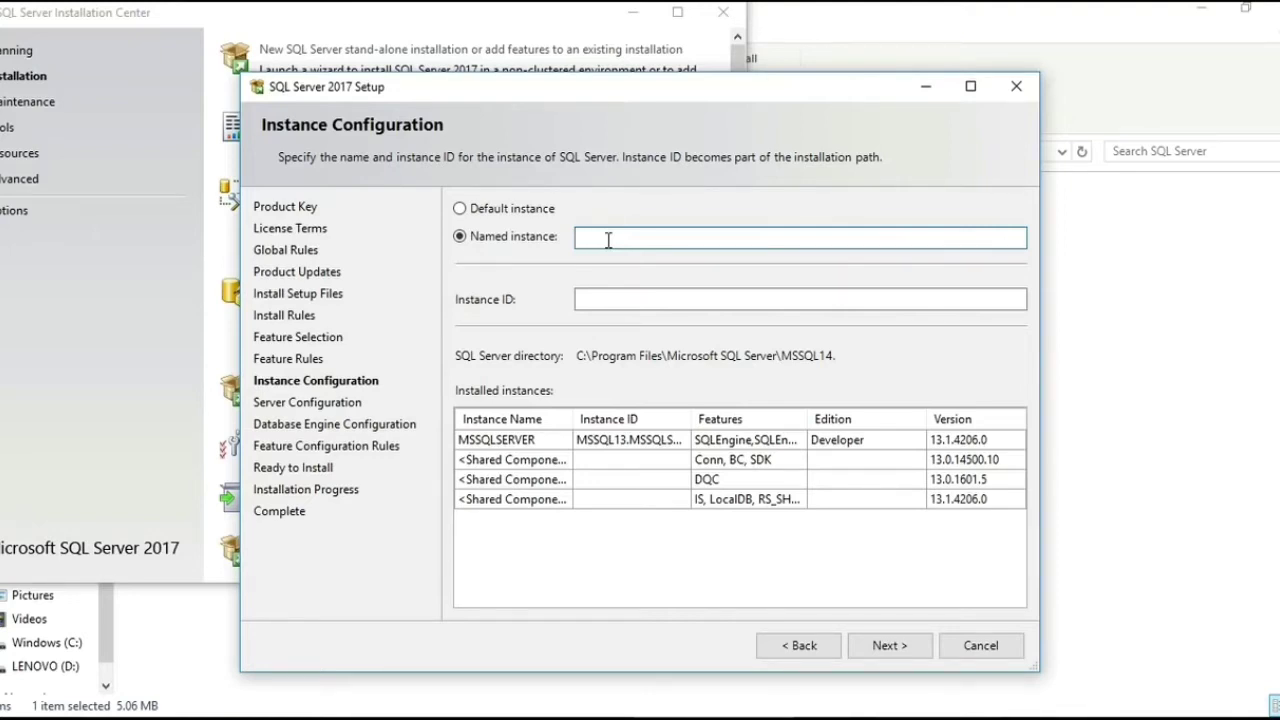
# Step: Set the named instance to the owner's first name followed by SQL, and accept the default instance ID and service accounts
pyautogui.write('SekharSQL')
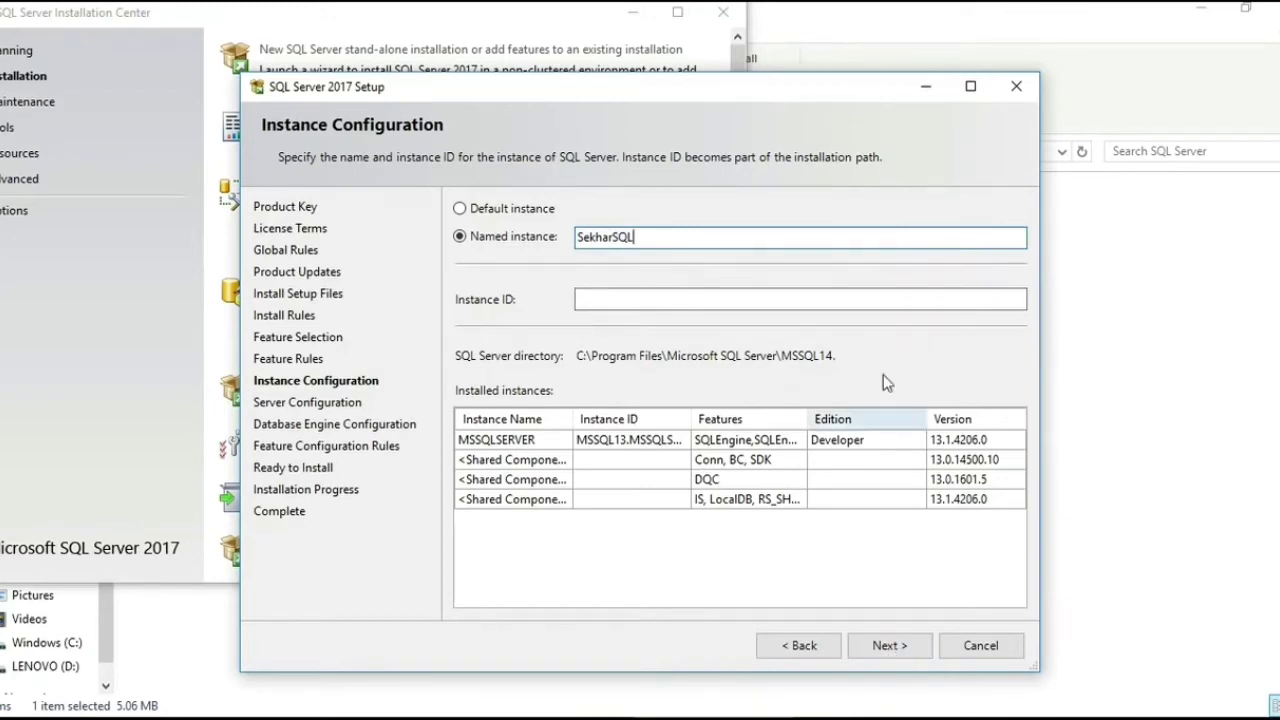
pyautogui.click(897, 298)
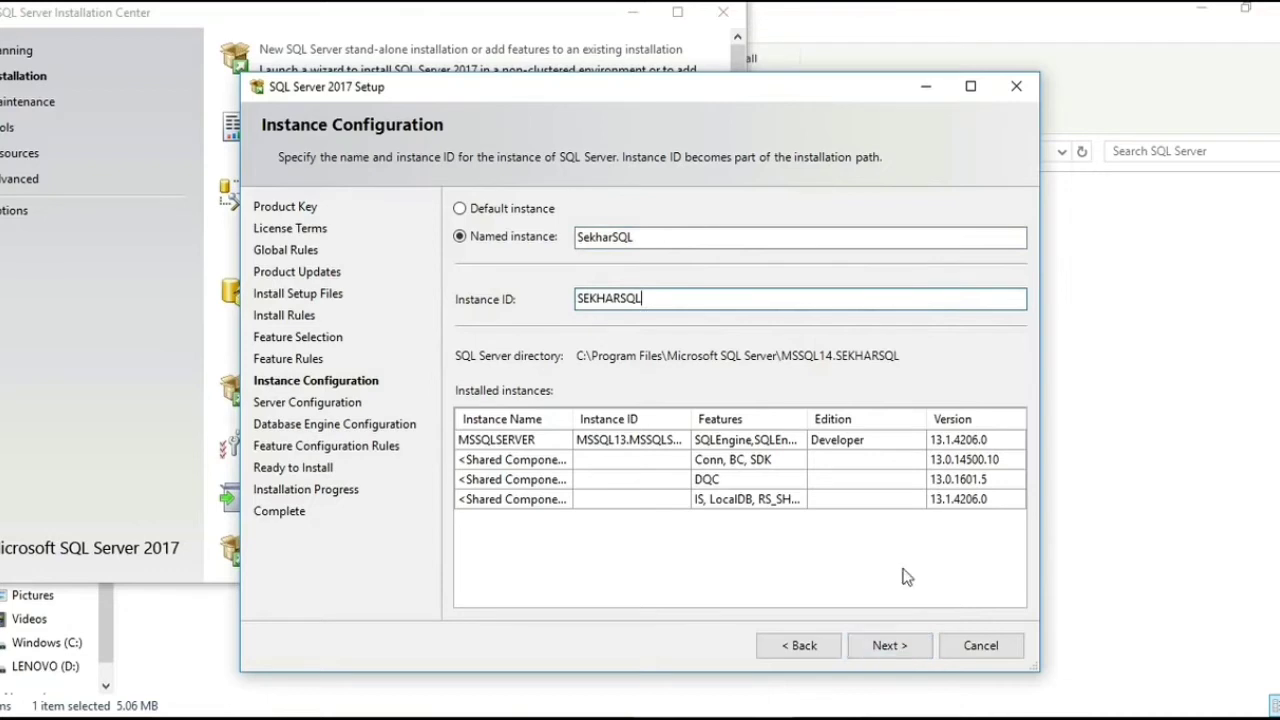
pyautogui.click(897, 647)
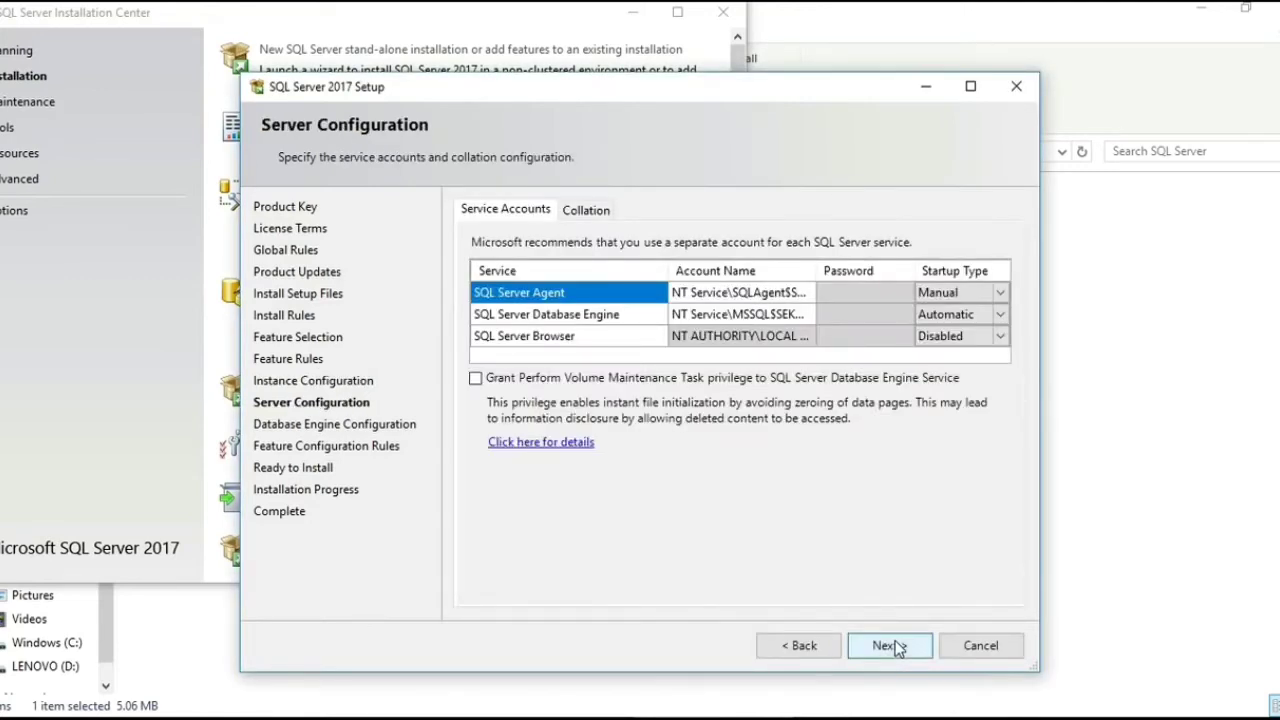
pyautogui.click(889, 645)
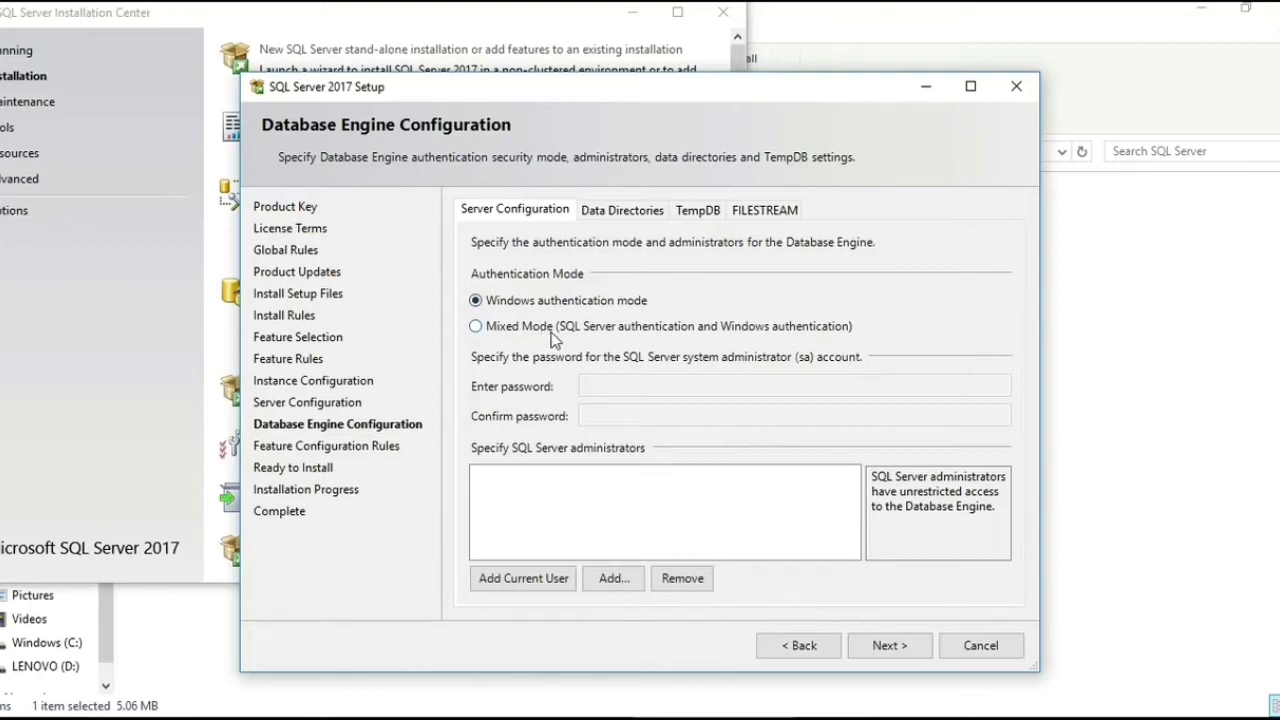
# Step: Choose Mixed Mode authentication and enter and confirm the password for the sa account
pyautogui.click(477, 333)
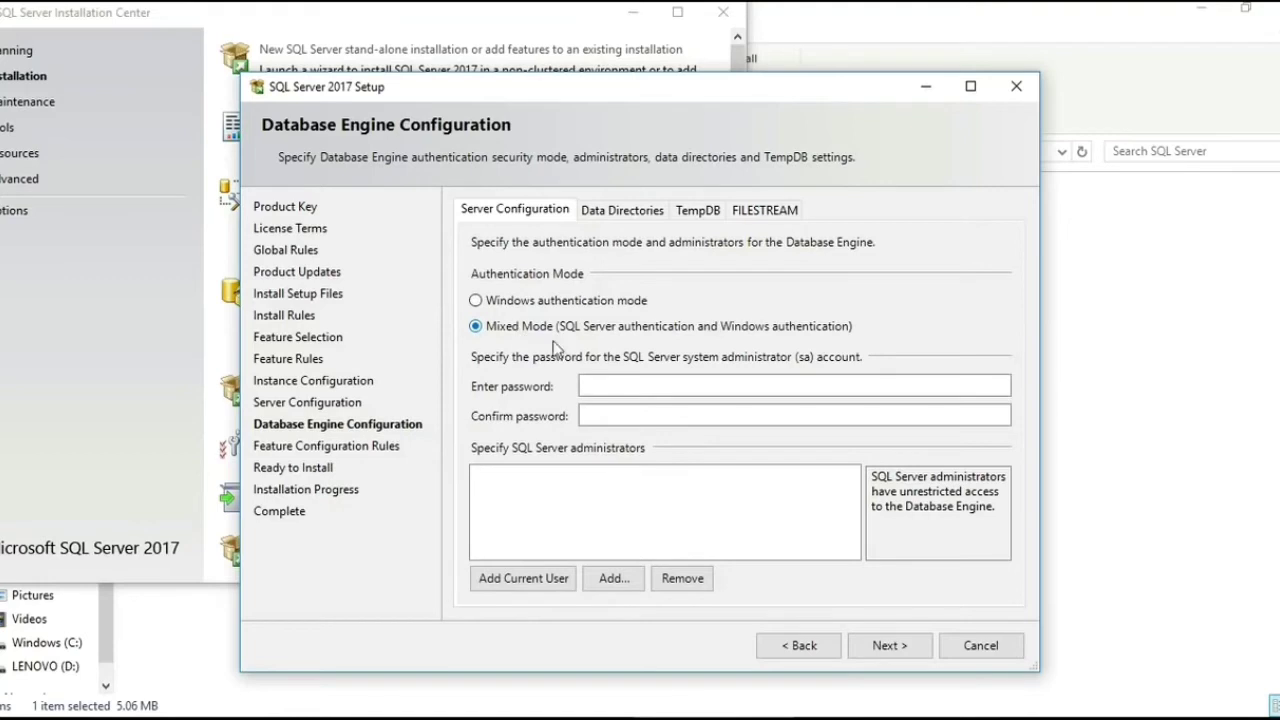
pyautogui.click(606, 380)
pyautogui.write('•••••••••')
pyautogui.click(621, 414)
pyautogui.write('•••••••••')
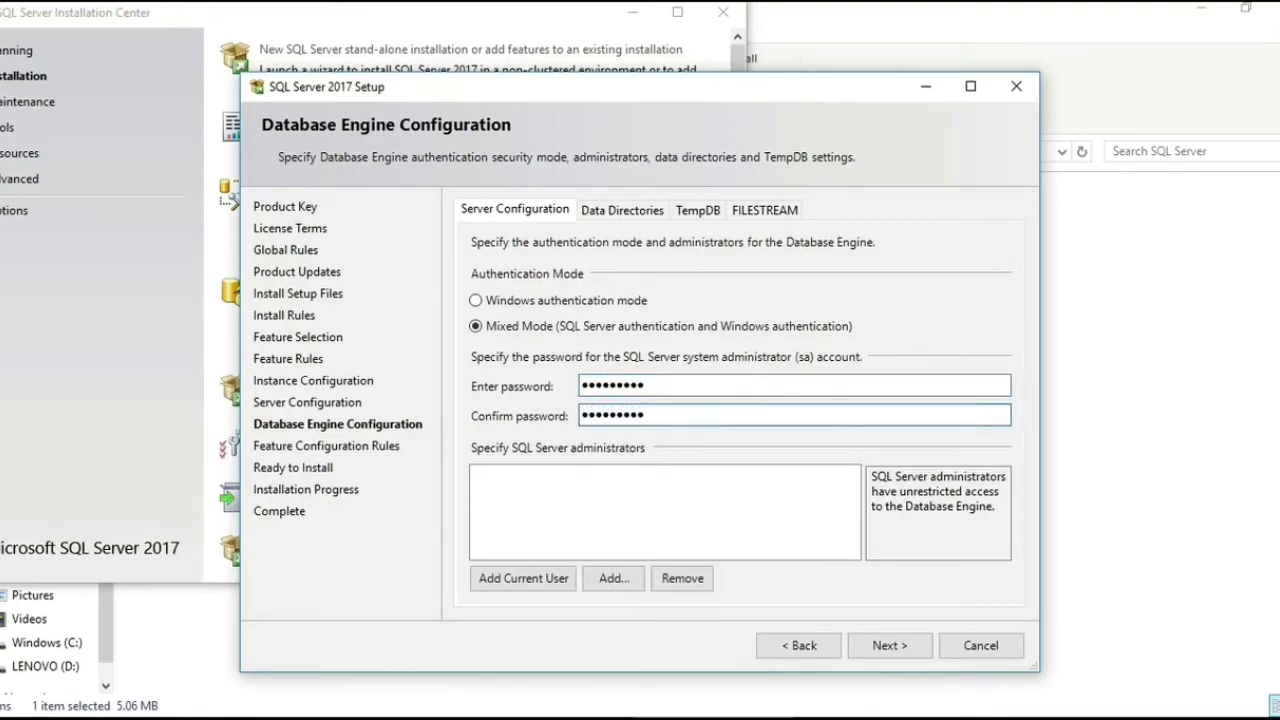
# Step: Add the current user as SQL Server administrator, install SQL Server 2017 and close the setup wizard
pyautogui.click(520, 580)
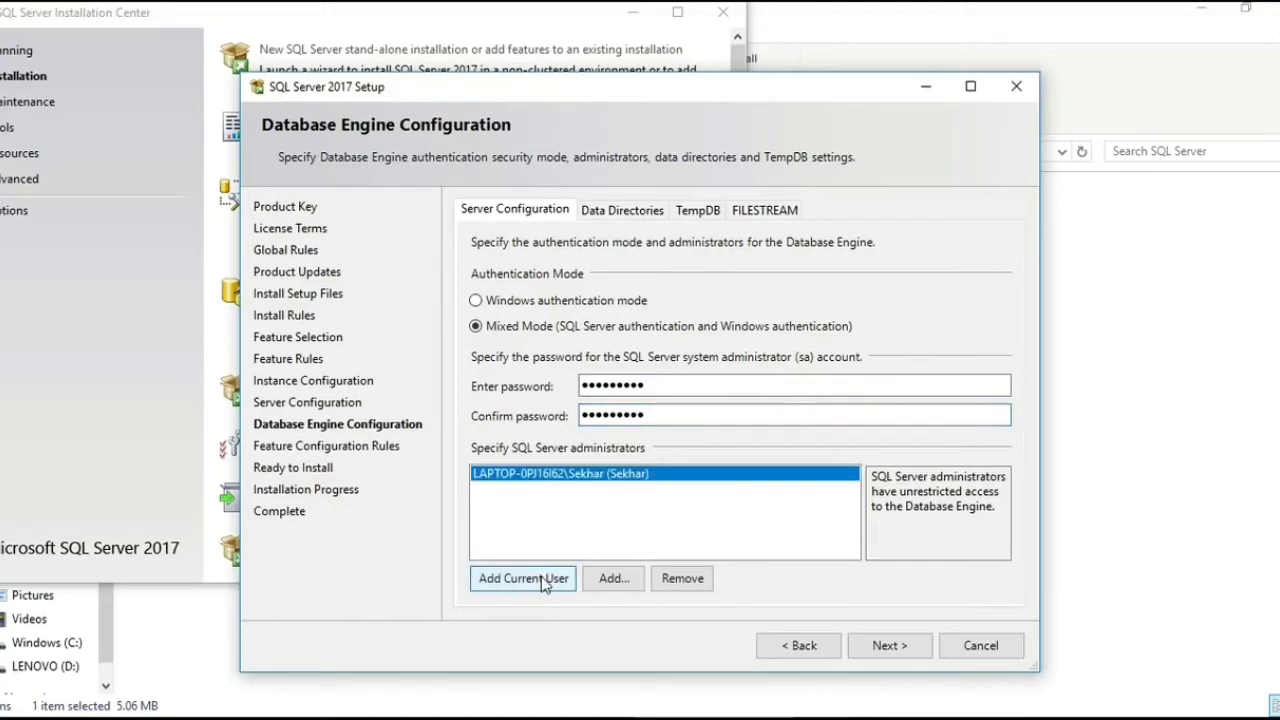
pyautogui.click(882, 646)
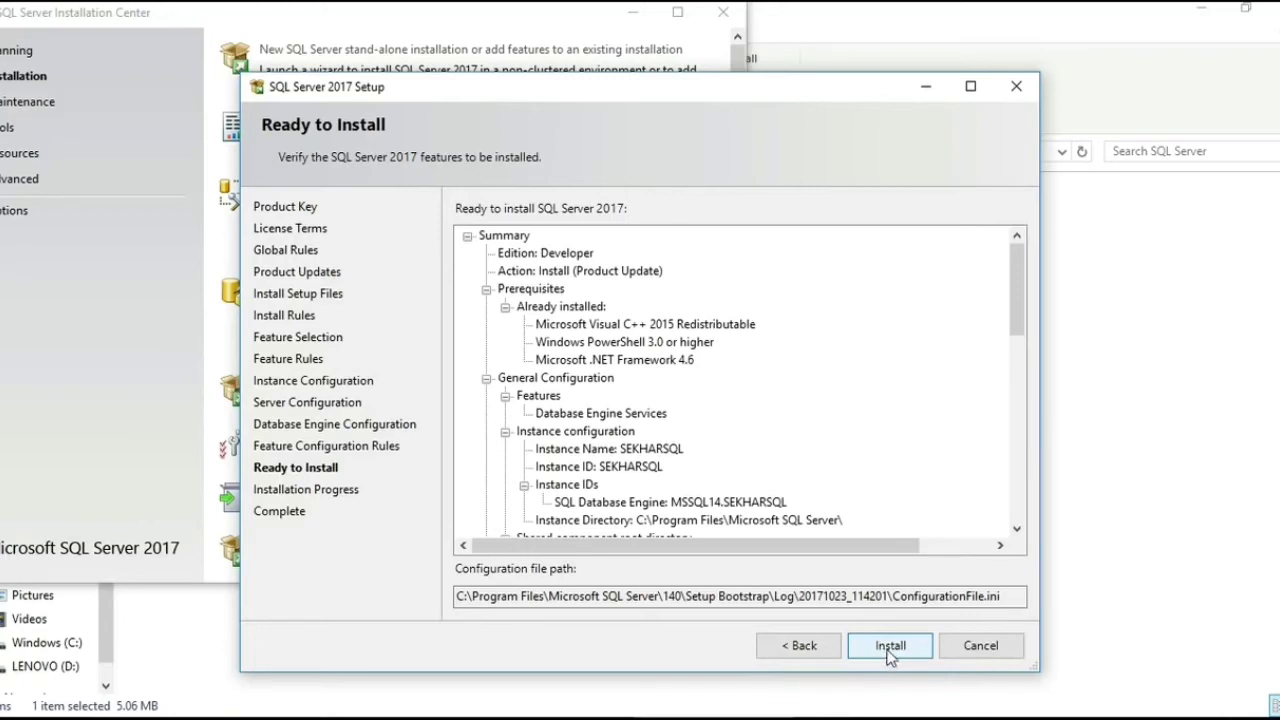
pyautogui.click(887, 648)
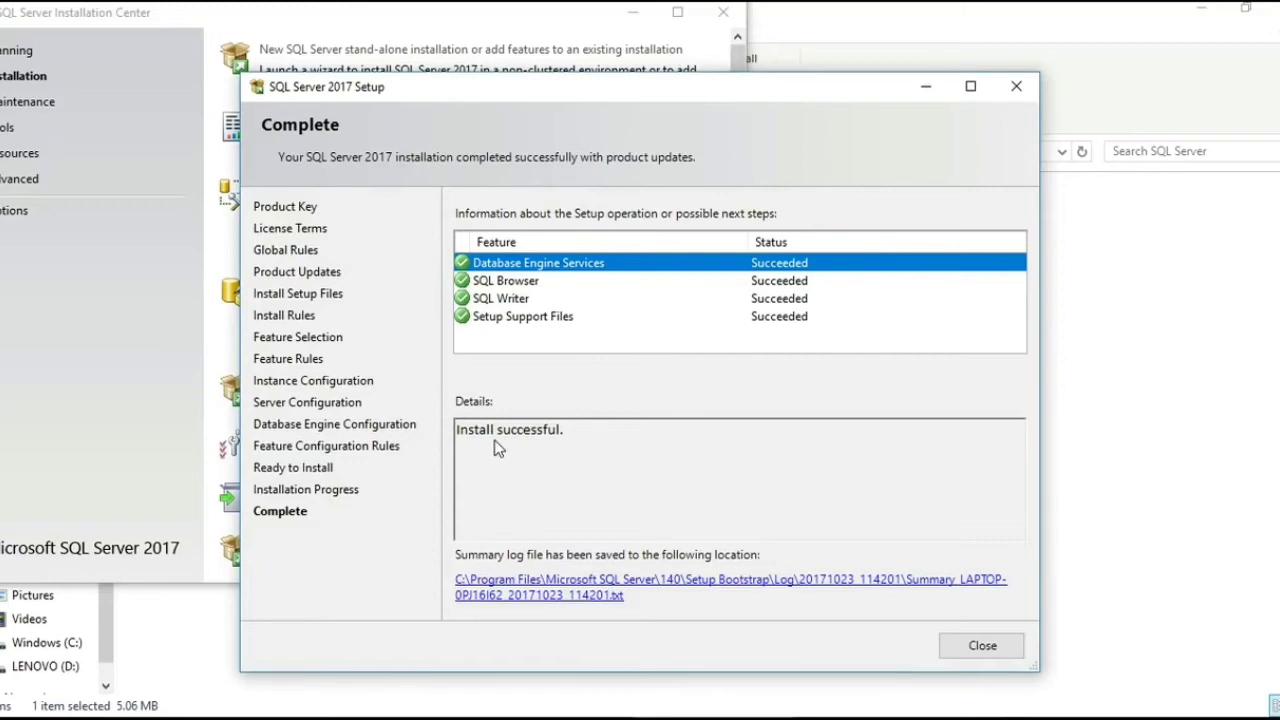
pyautogui.click(995, 646)
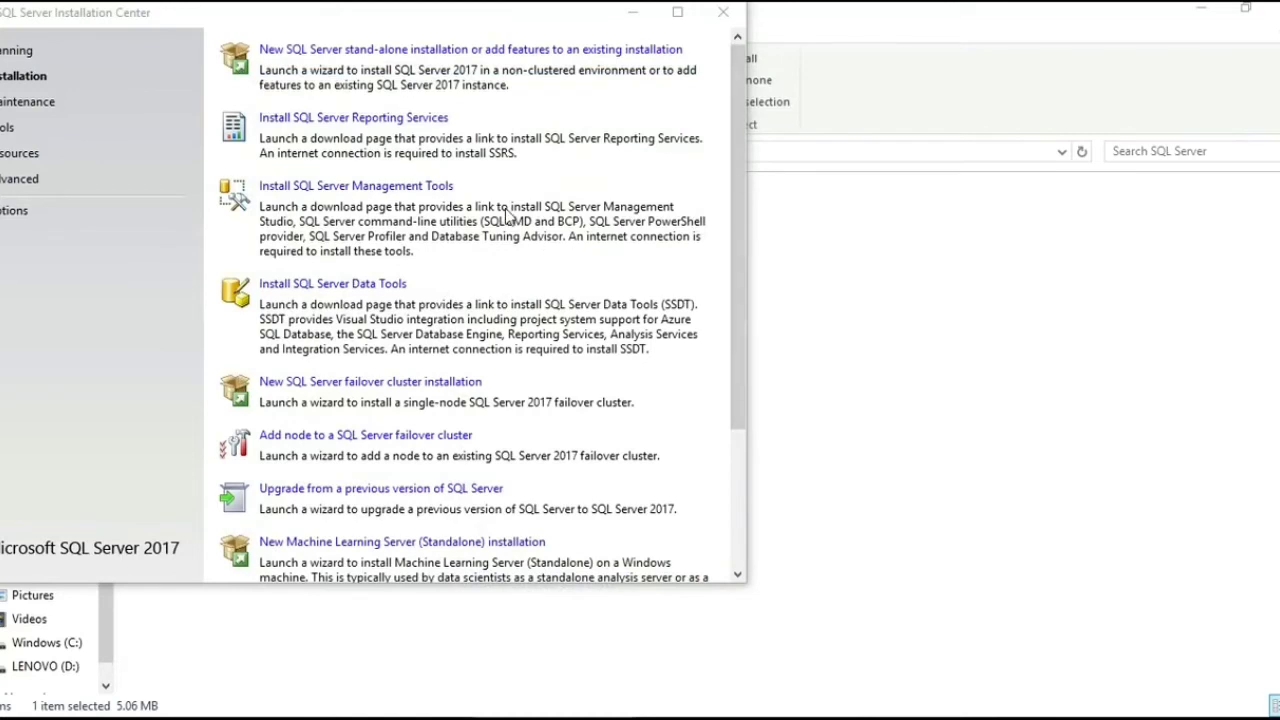
# Step: Open the SQL Server Management Tools download page from the Installation Center and save the Management Studio 17.3 installer
pyautogui.click(380, 197)
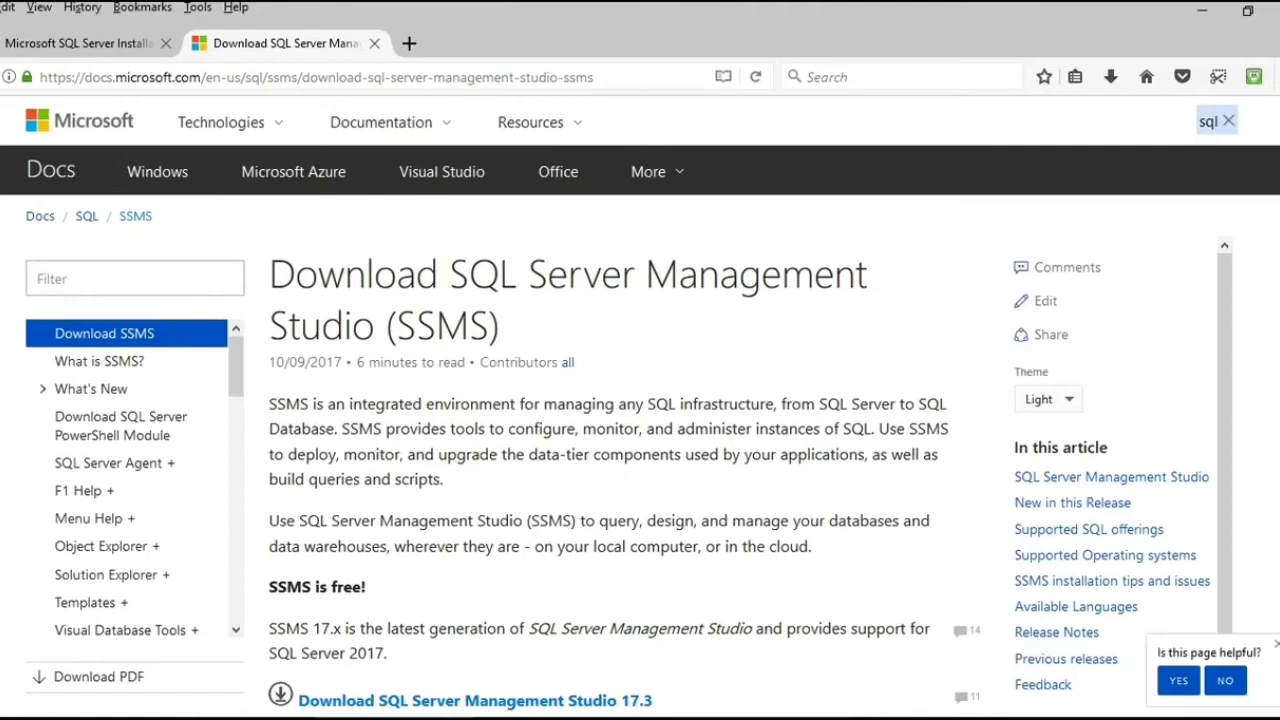
pyautogui.scroll(-3, 640, 400)
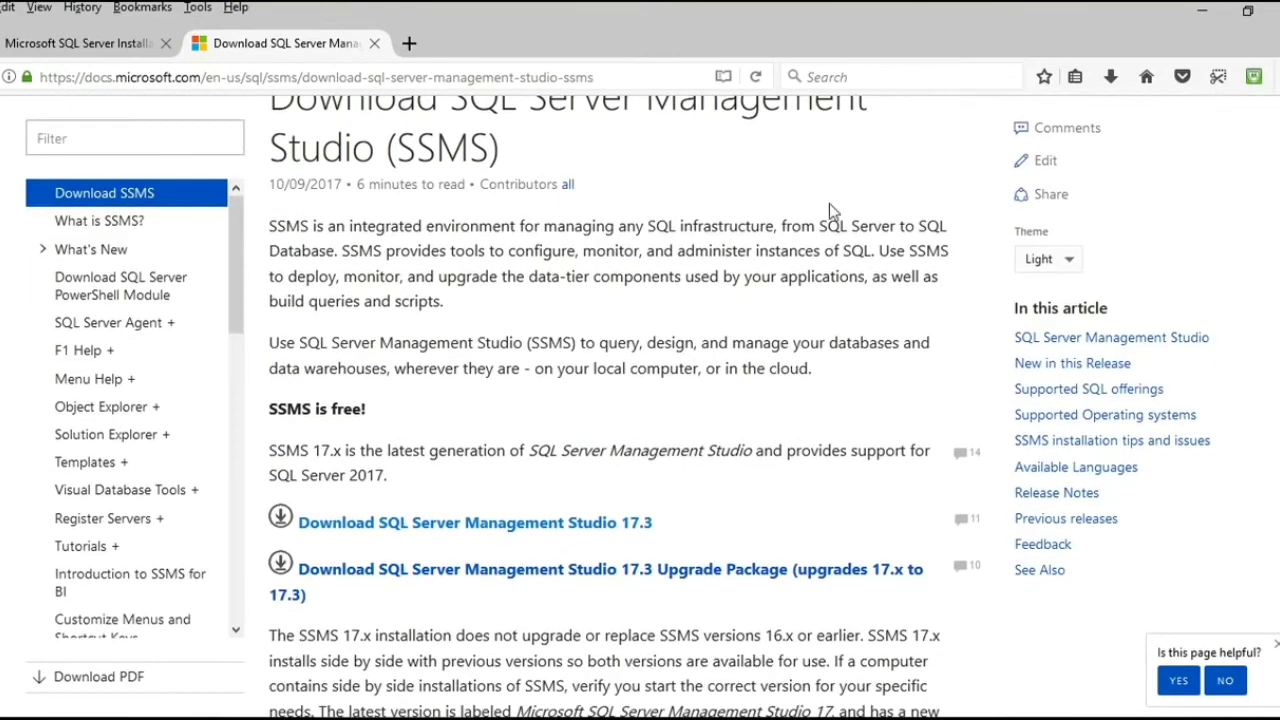
pyautogui.click(511, 533)
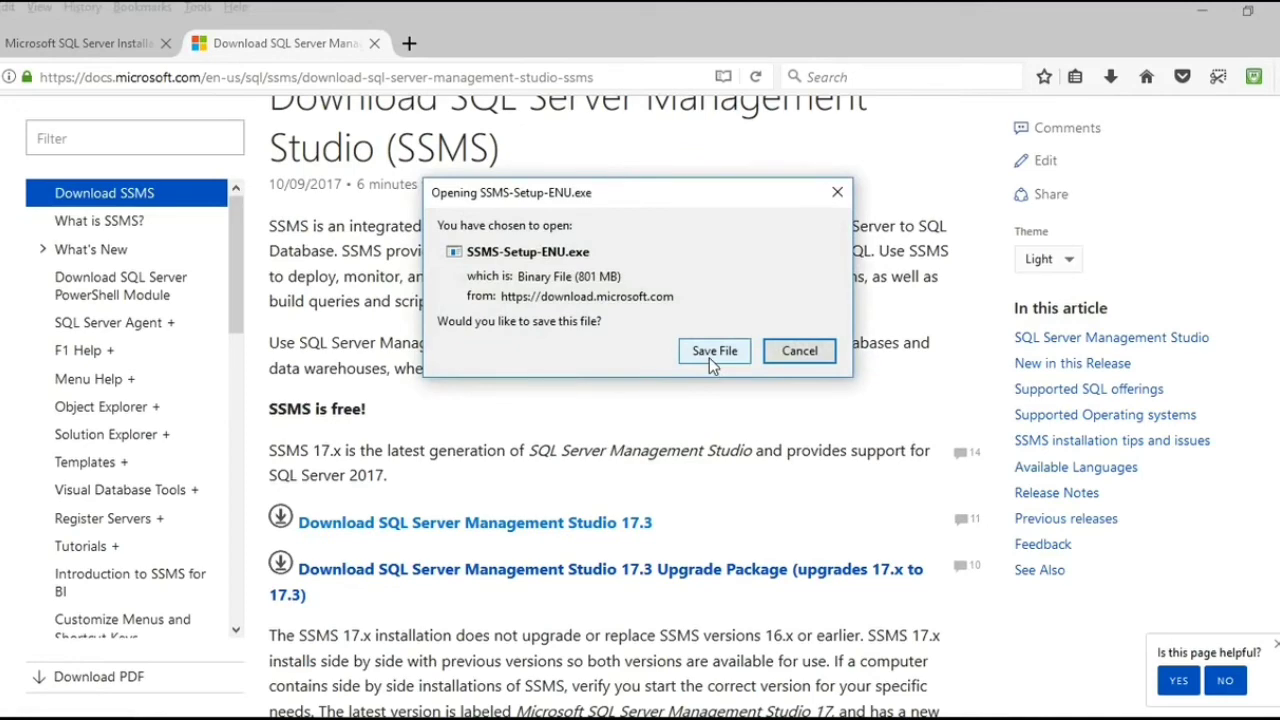
pyautogui.click(709, 352)
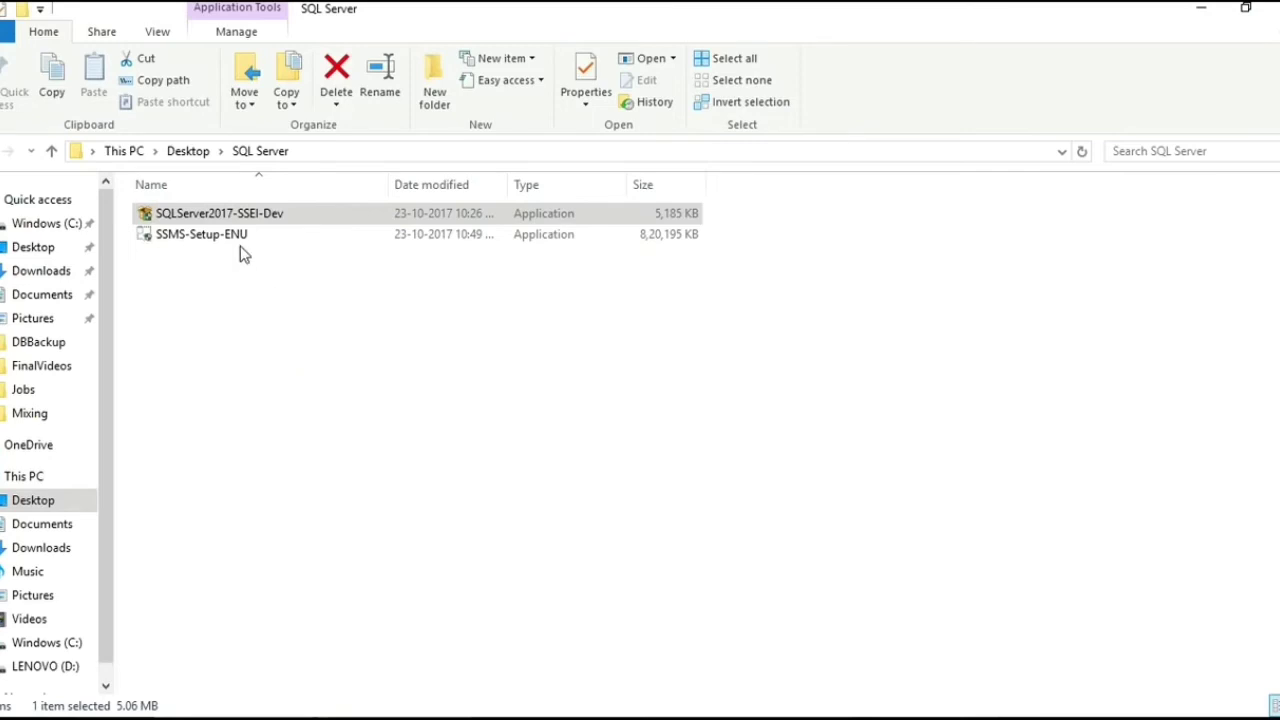
# Step: Run the SSMS-Setup-ENU installer to install Management Studio 17.3, and close both the setup and the SQL Server Installation Center
pyautogui.click(241, 238)
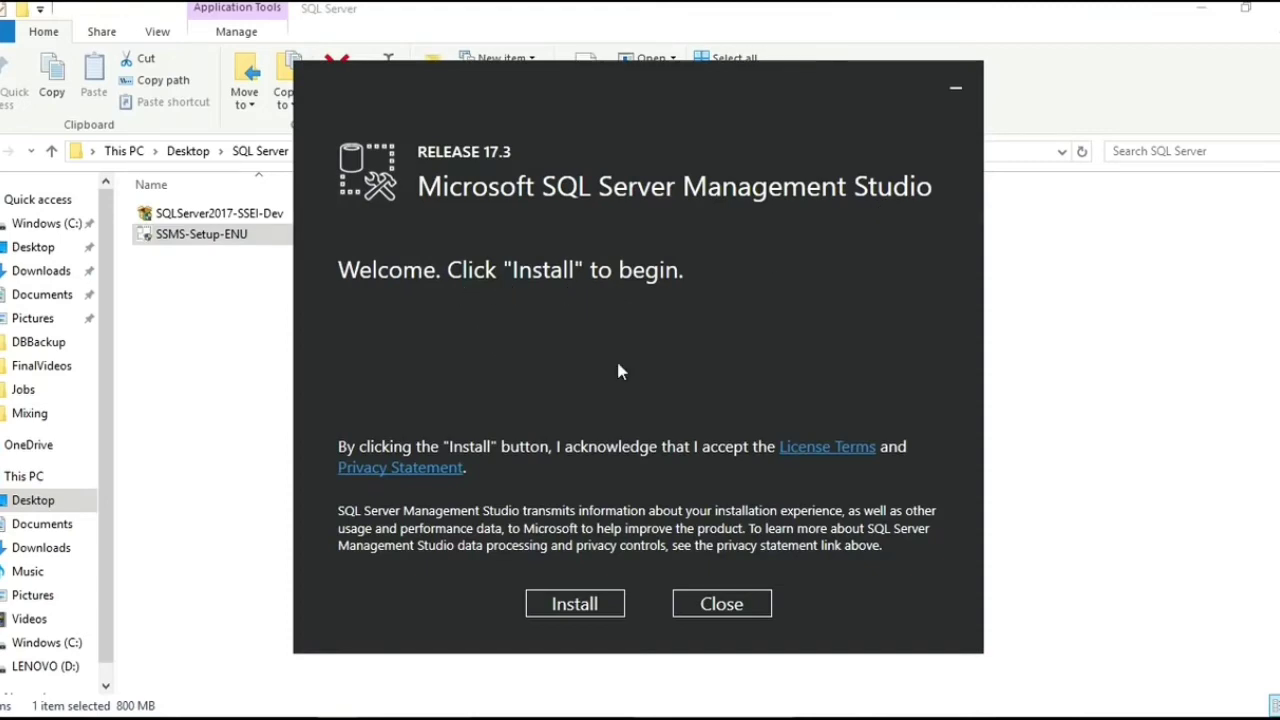
pyautogui.click(559, 605)
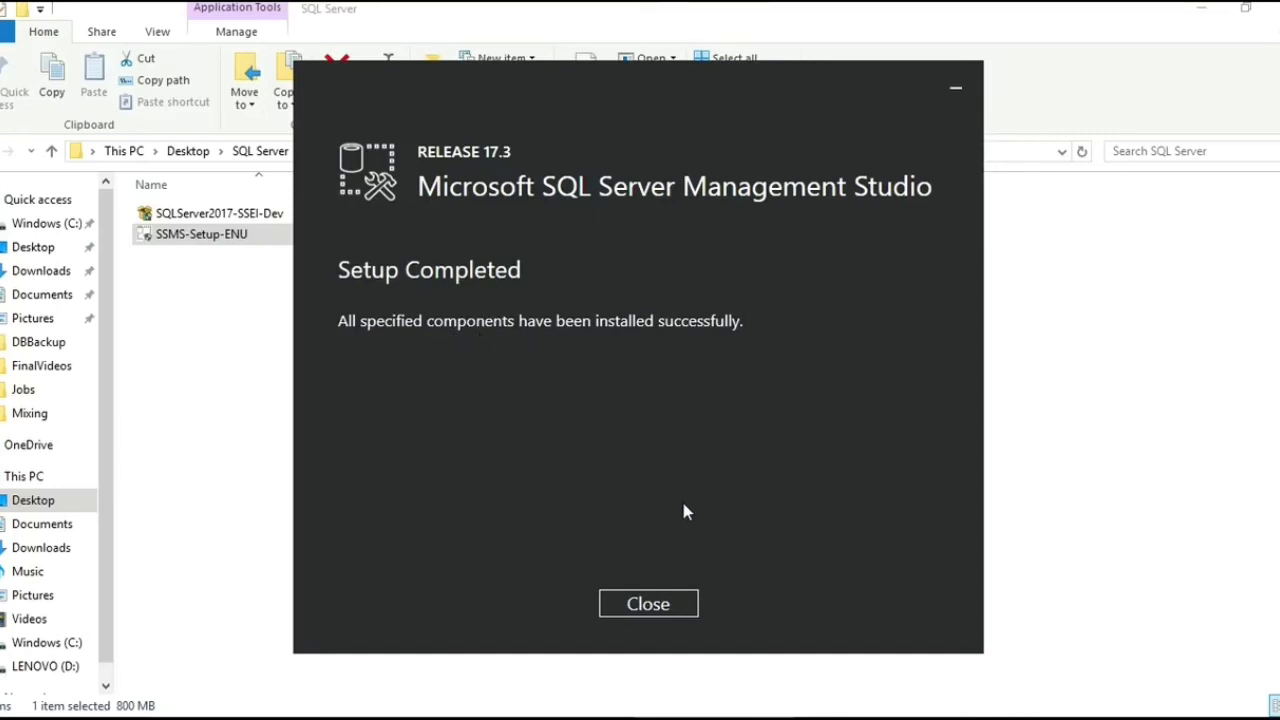
pyautogui.click(664, 603)
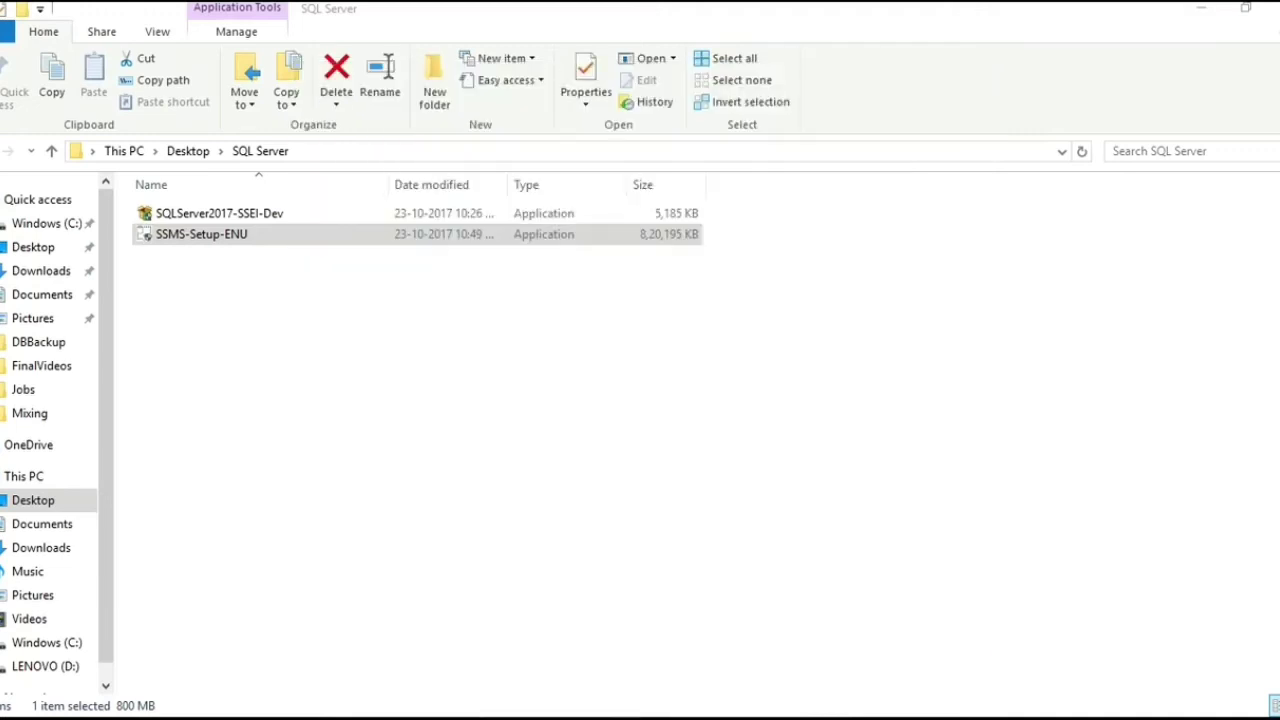
pyautogui.hotkey('alt', 'Tab')
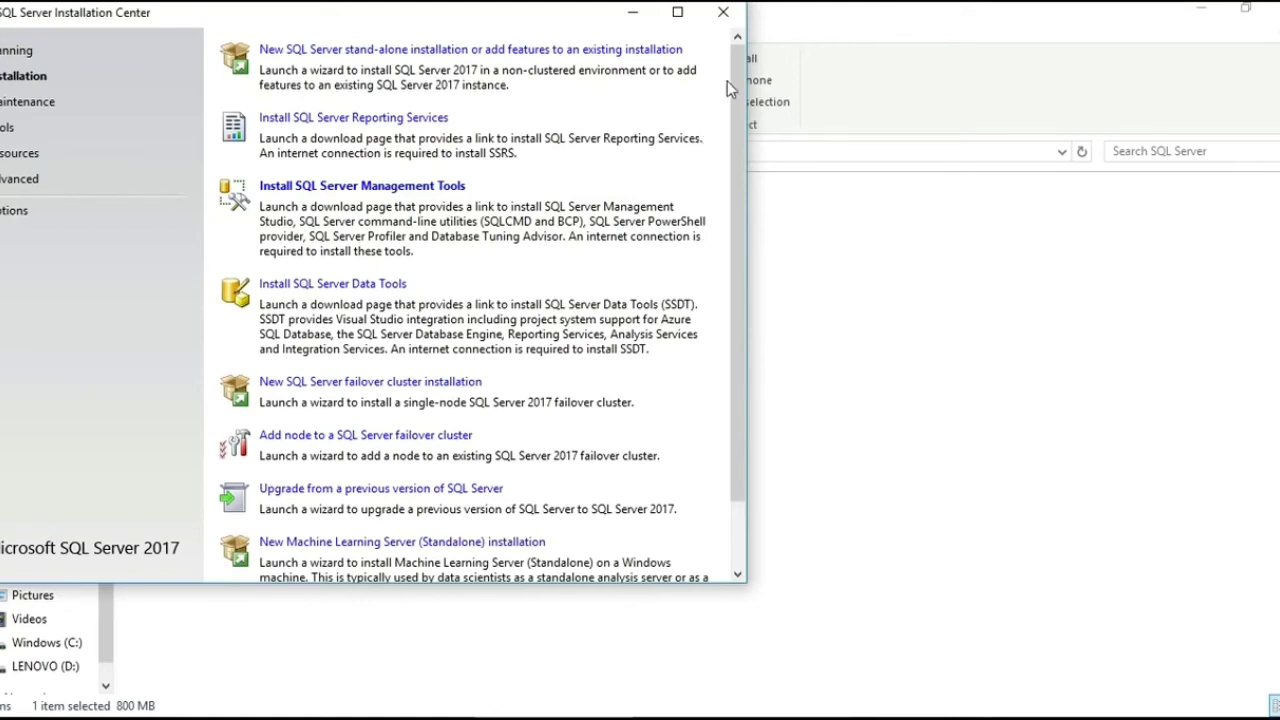
pyautogui.click(725, 15)
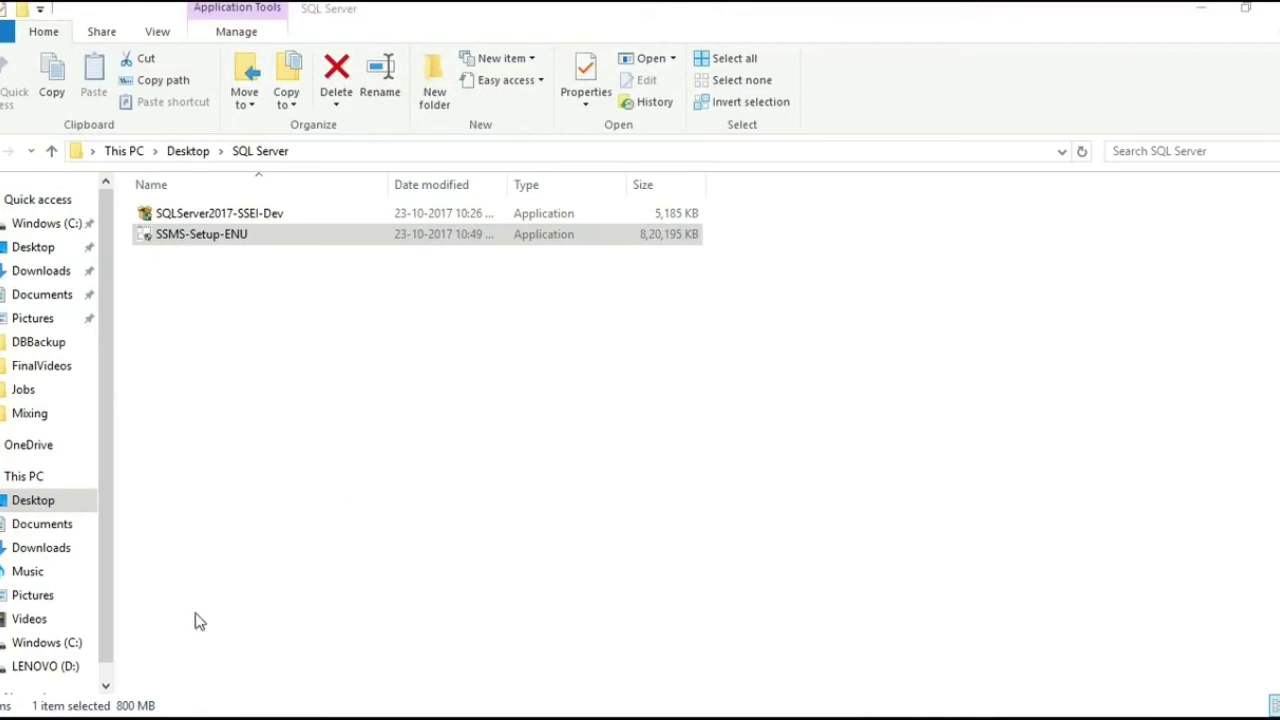
# Step: Launch SQL Server Management Studio from the Microsoft SQL Server Tools 17 program folder
pyautogui.press('super')
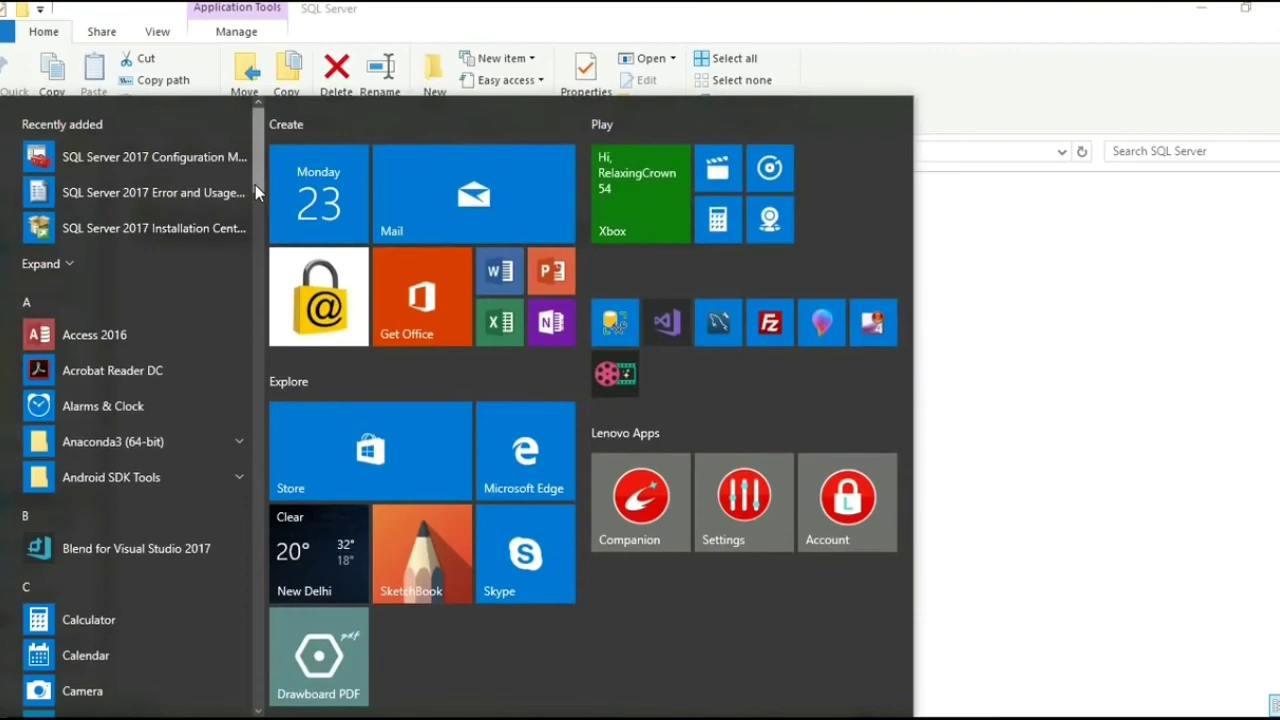
pyautogui.moveTo(255, 184); pyautogui.dragTo(272, 443)
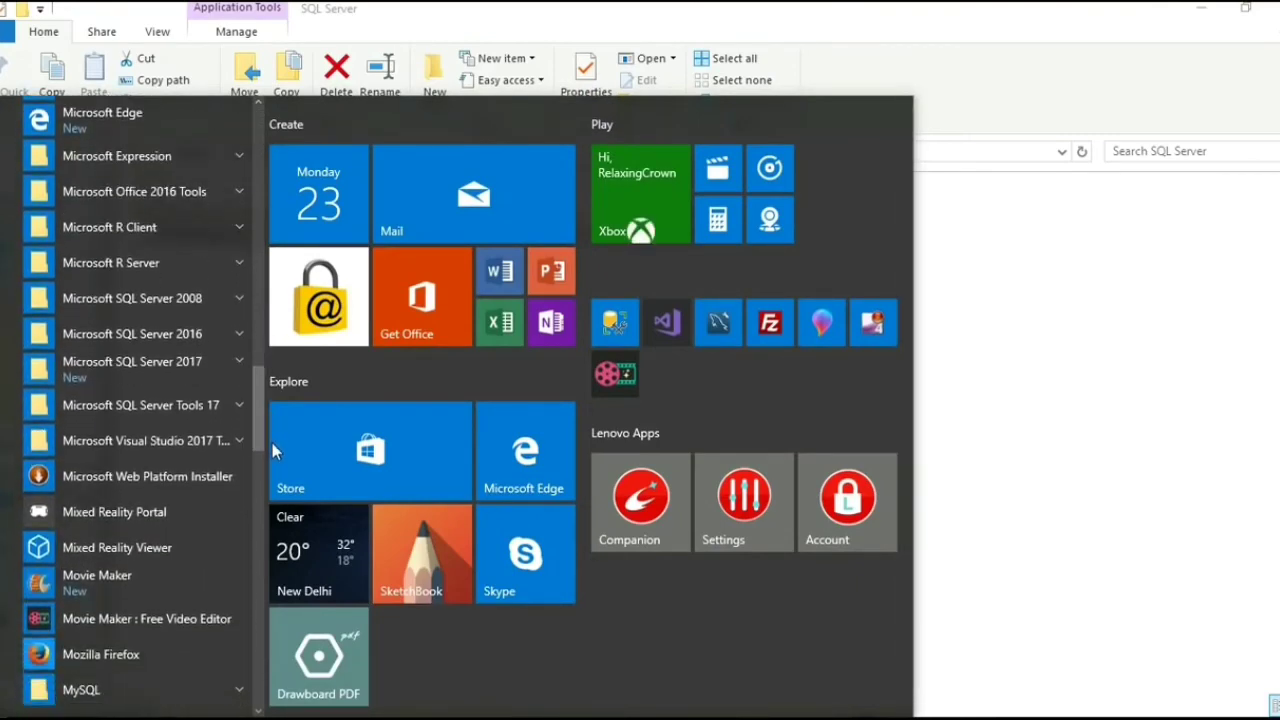
pyautogui.click(240, 358)
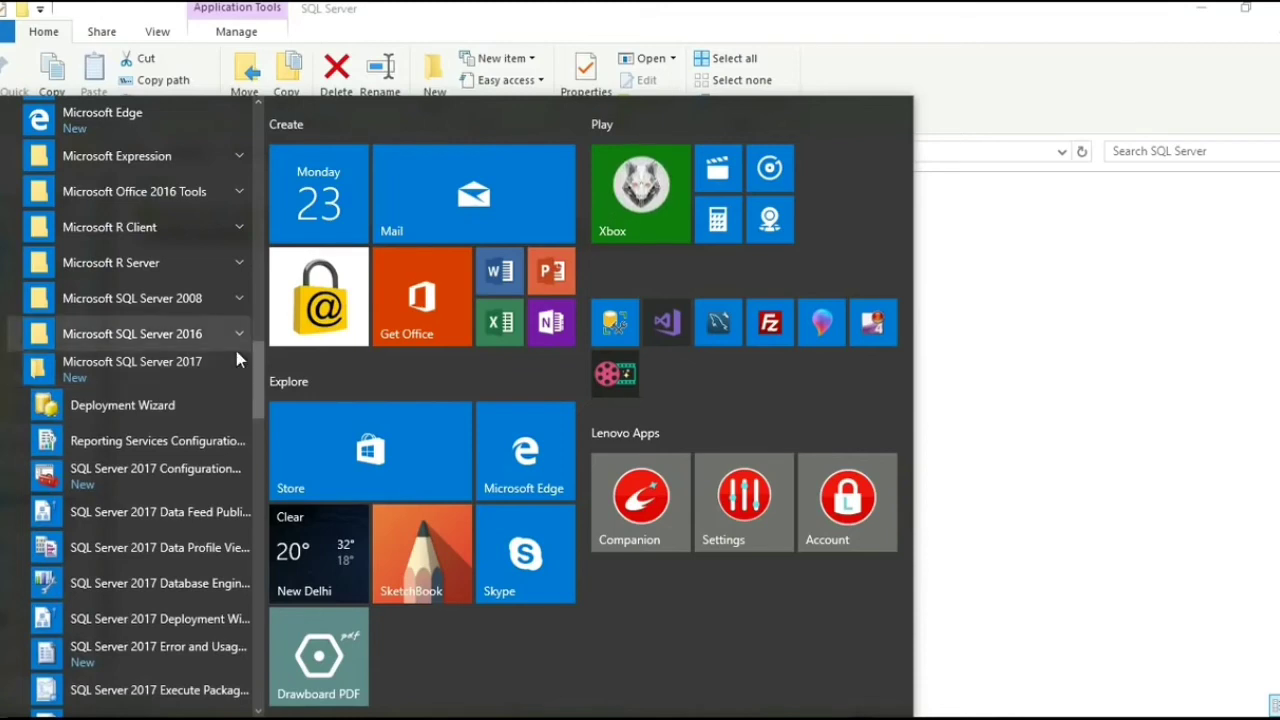
pyautogui.moveTo(263, 396); pyautogui.dragTo(266, 455)
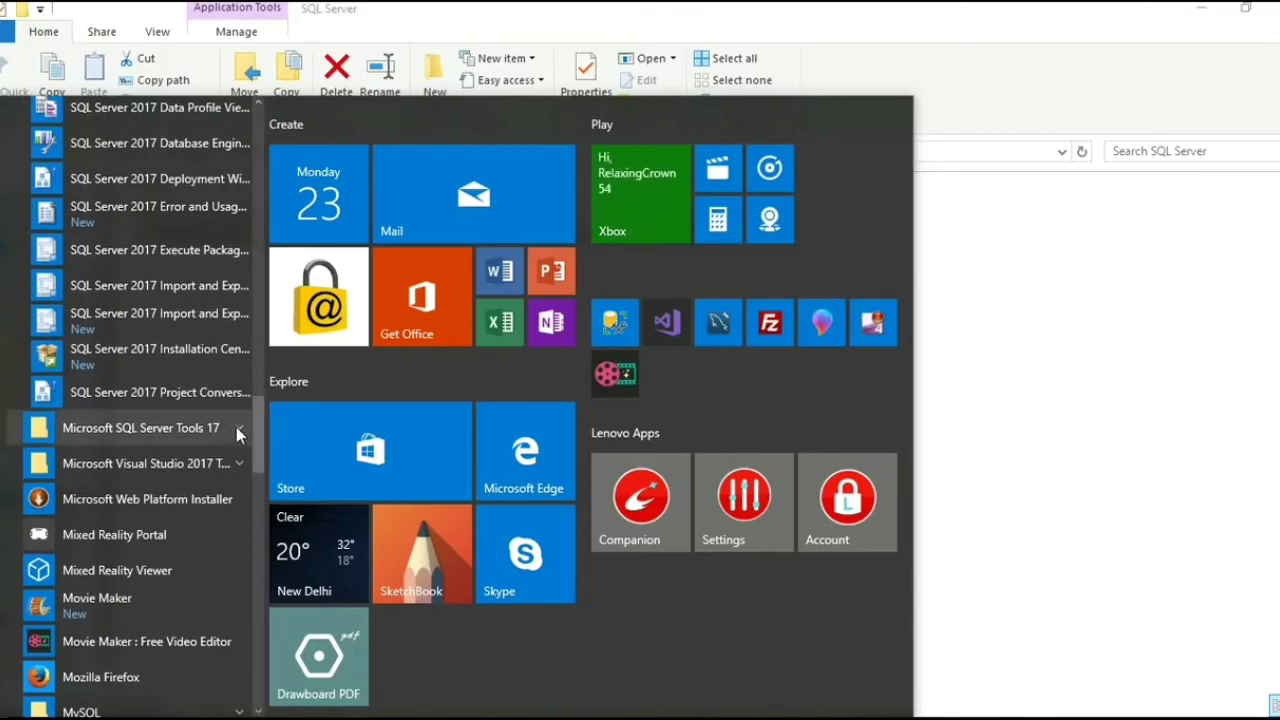
pyautogui.click(236, 427)
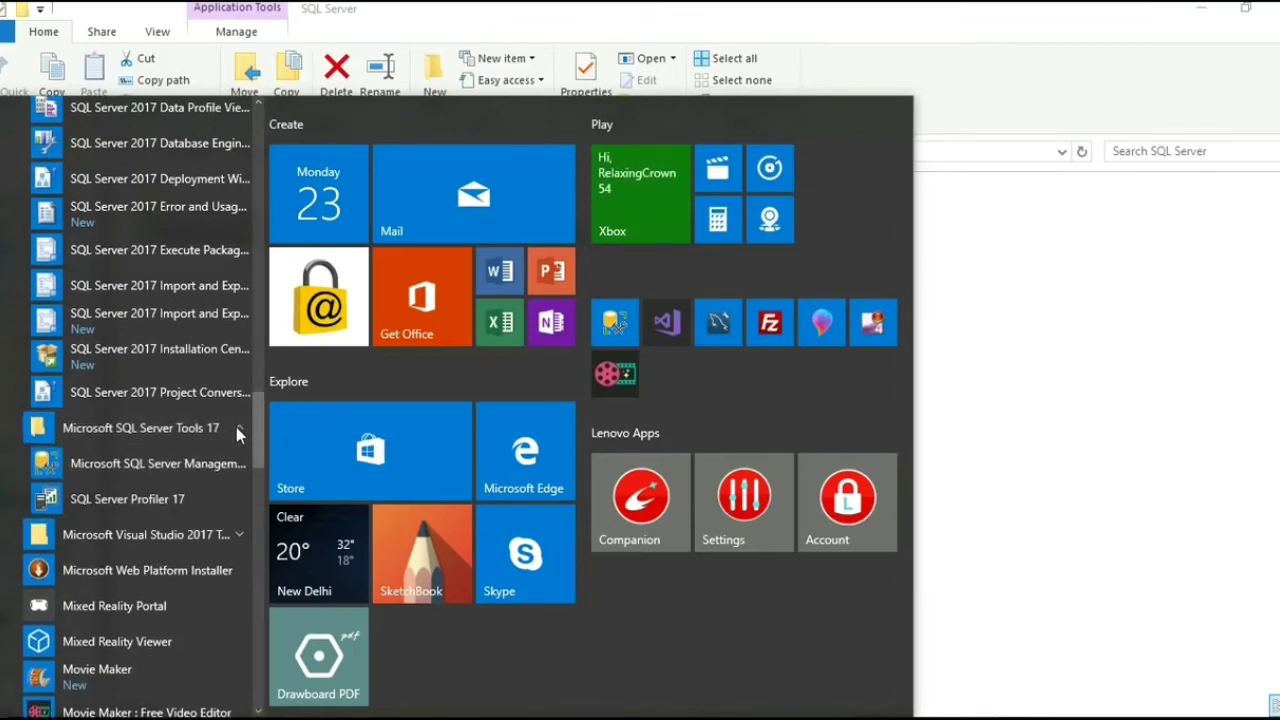
pyautogui.click(183, 471)
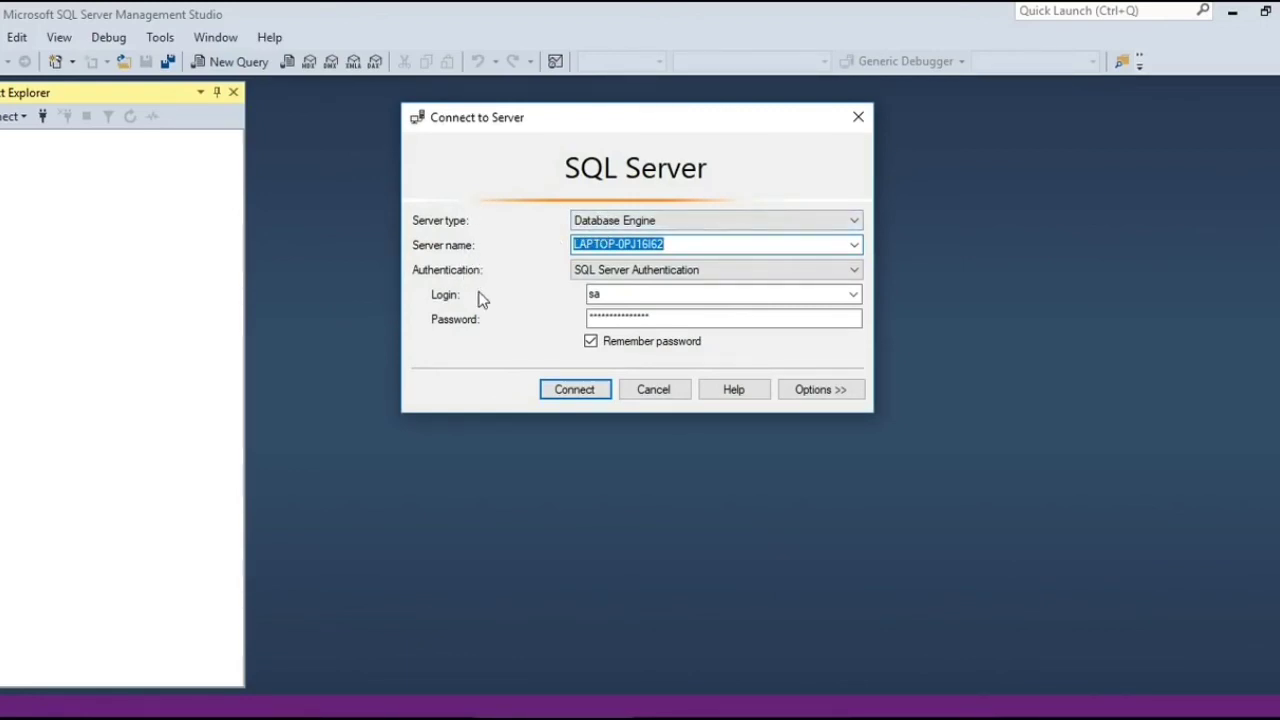
# Step: Browse the local Database Engine servers and choose the newly installed named instance as the server to connect to
pyautogui.click(855, 246)
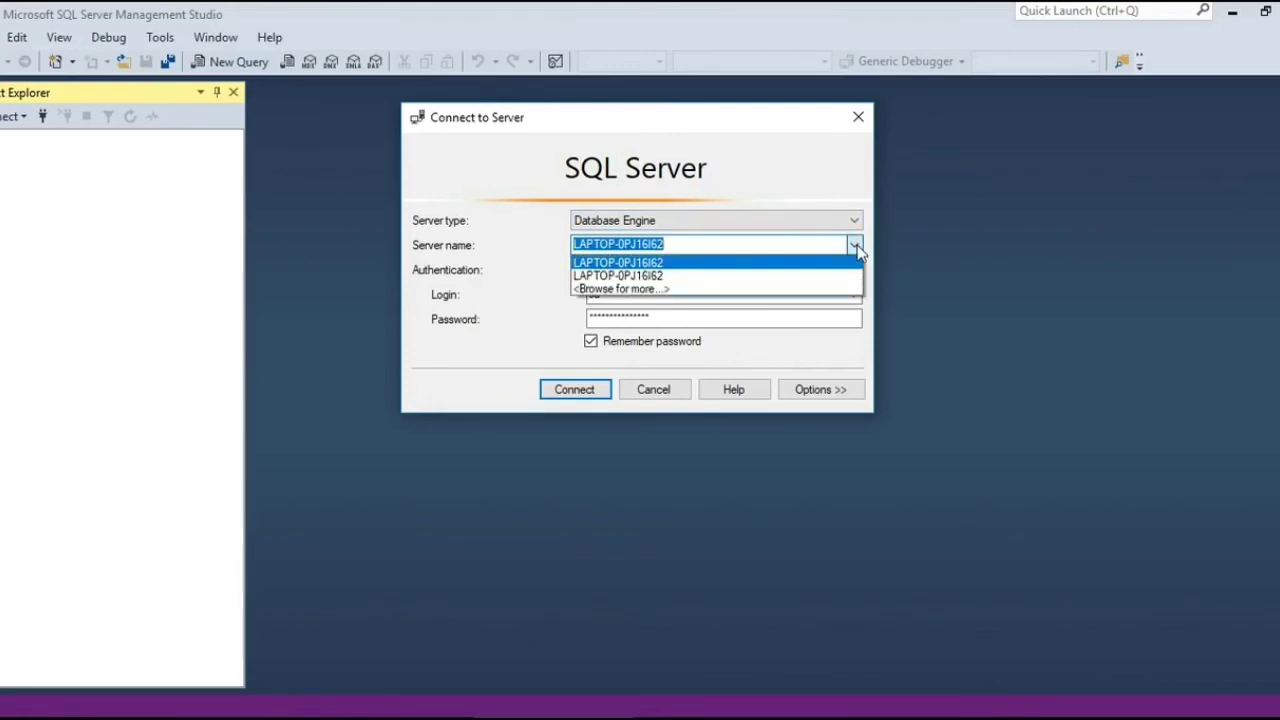
pyautogui.click(790, 290)
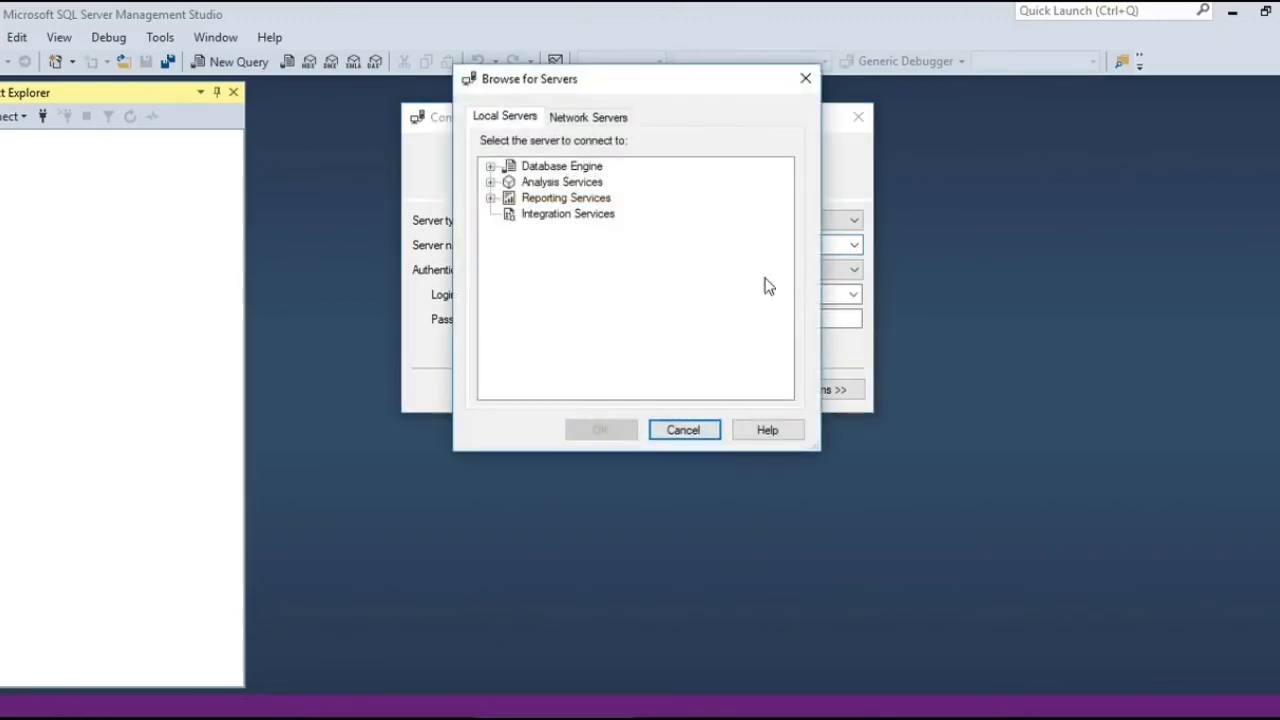
pyautogui.click(566, 170)
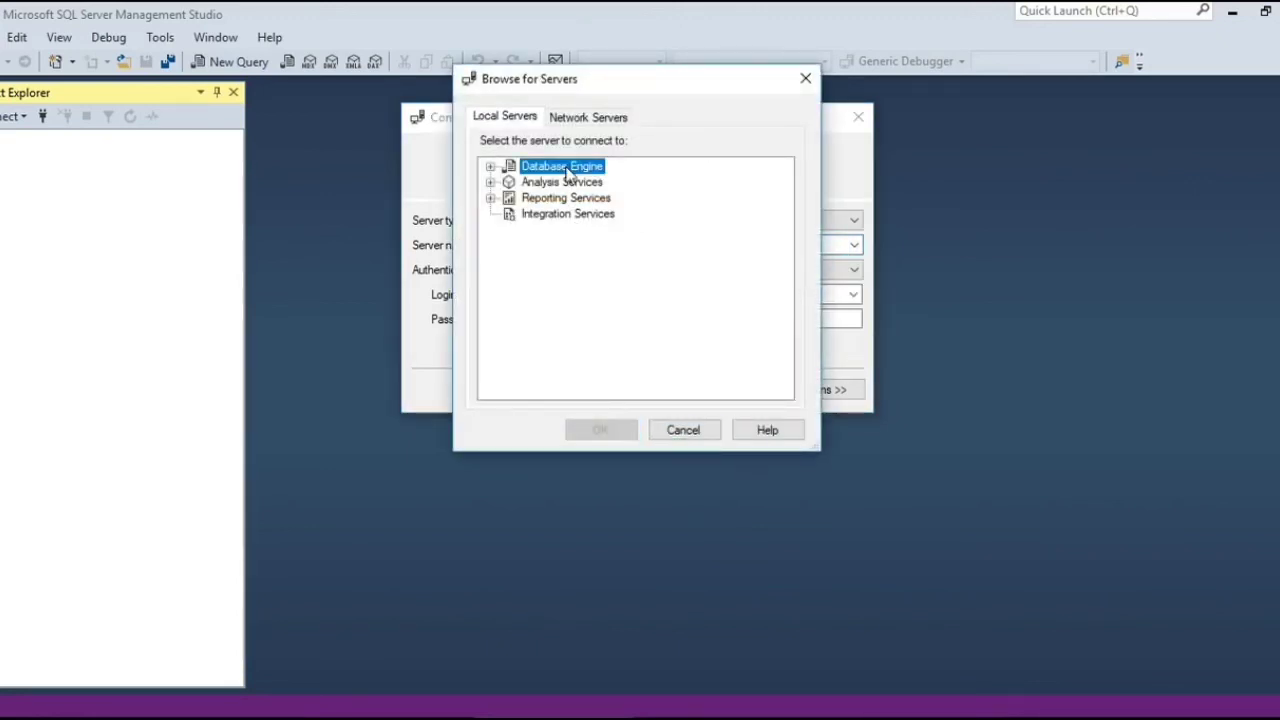
pyautogui.click(491, 167)
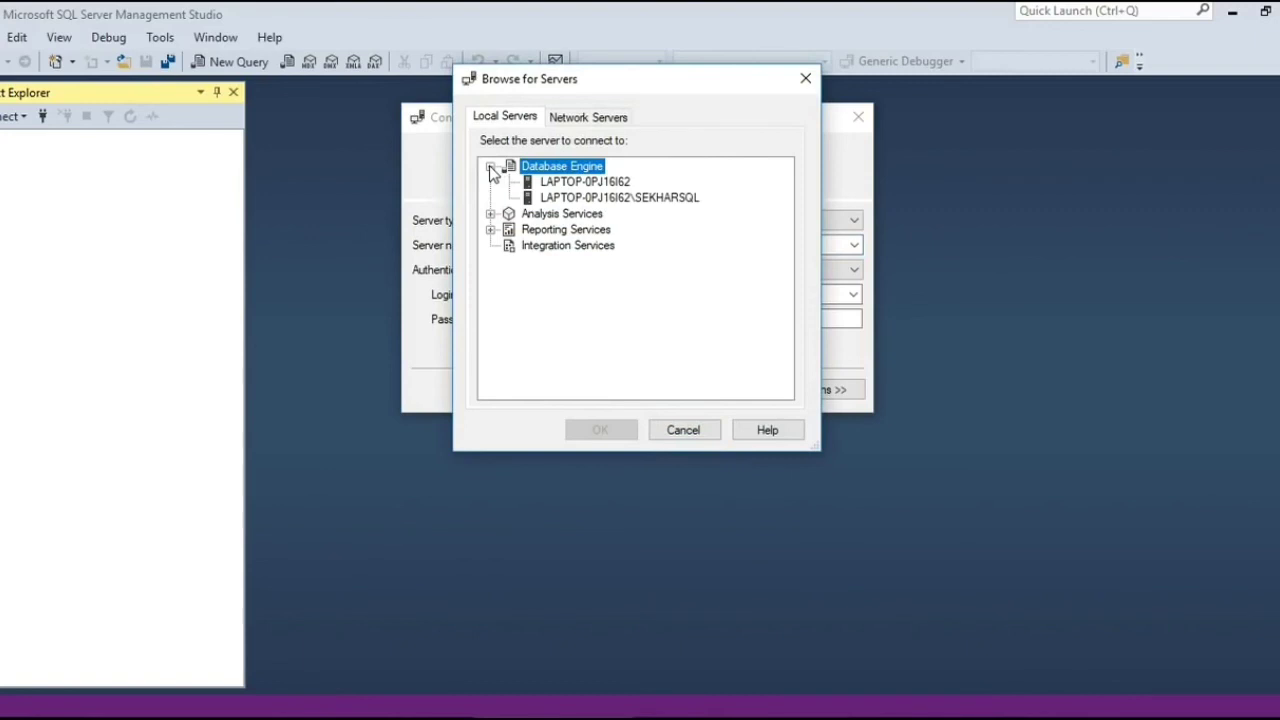
pyautogui.click(659, 198)
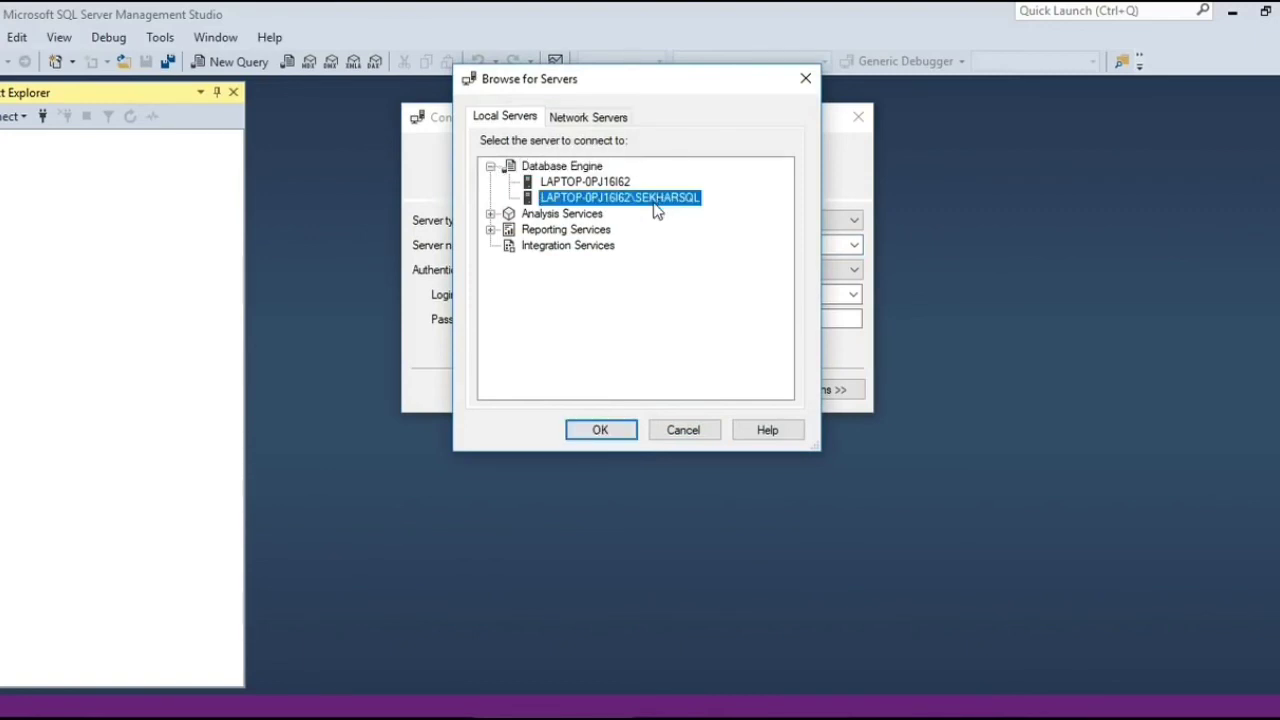
pyautogui.click(608, 430)
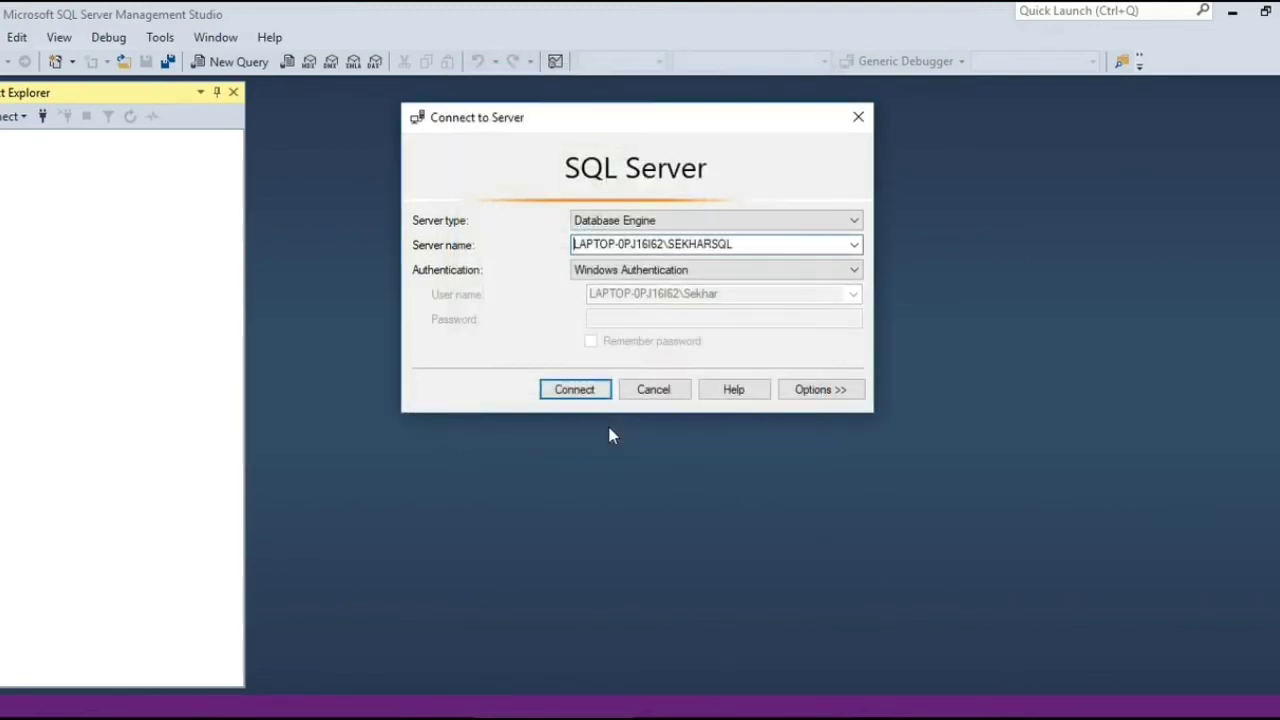
# Step: Connect using SQL Server Authentication with login sa and the account password, and expand the instance's Databases folder
pyautogui.click(618, 278)
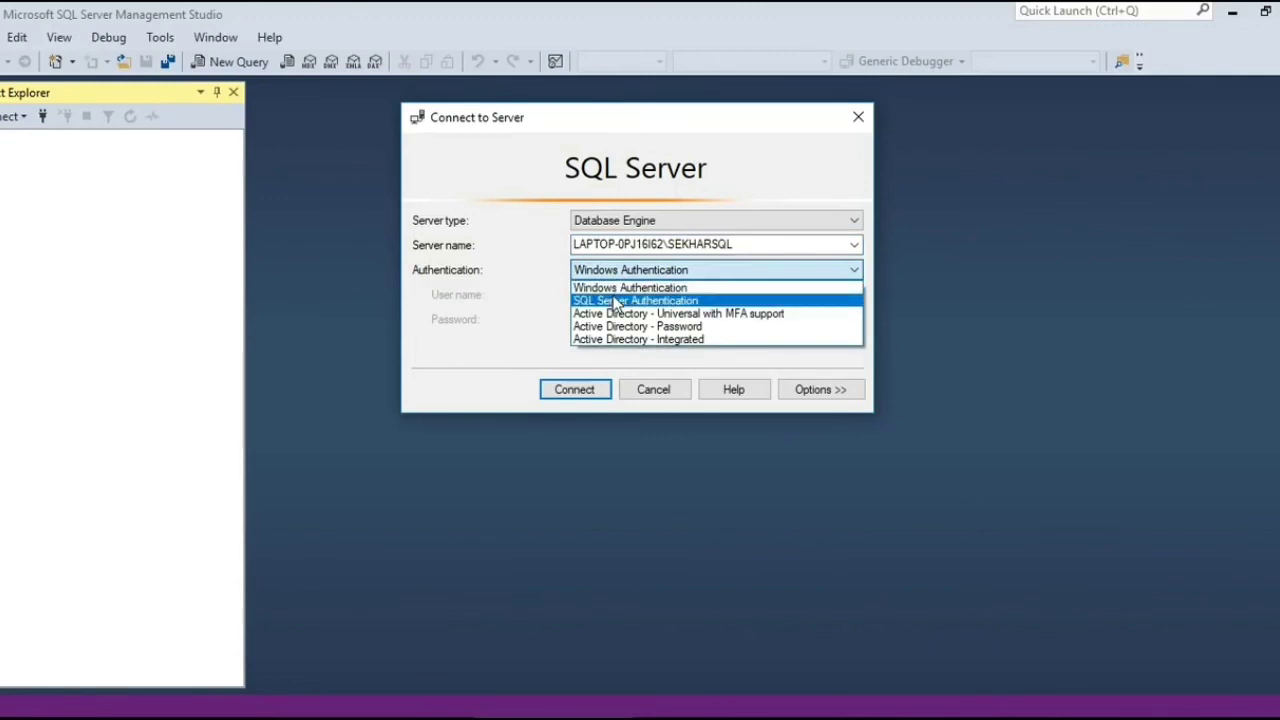
pyautogui.click(617, 301)
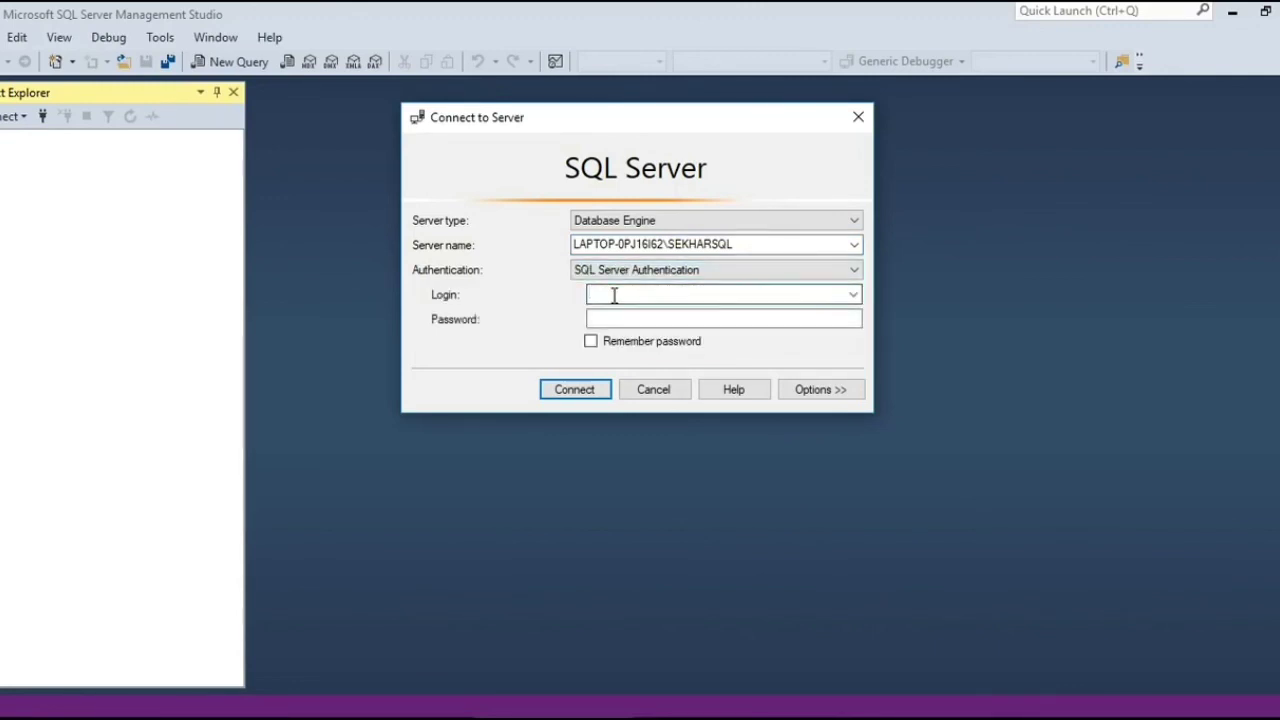
pyautogui.write('sa')
pyautogui.click(630, 318)
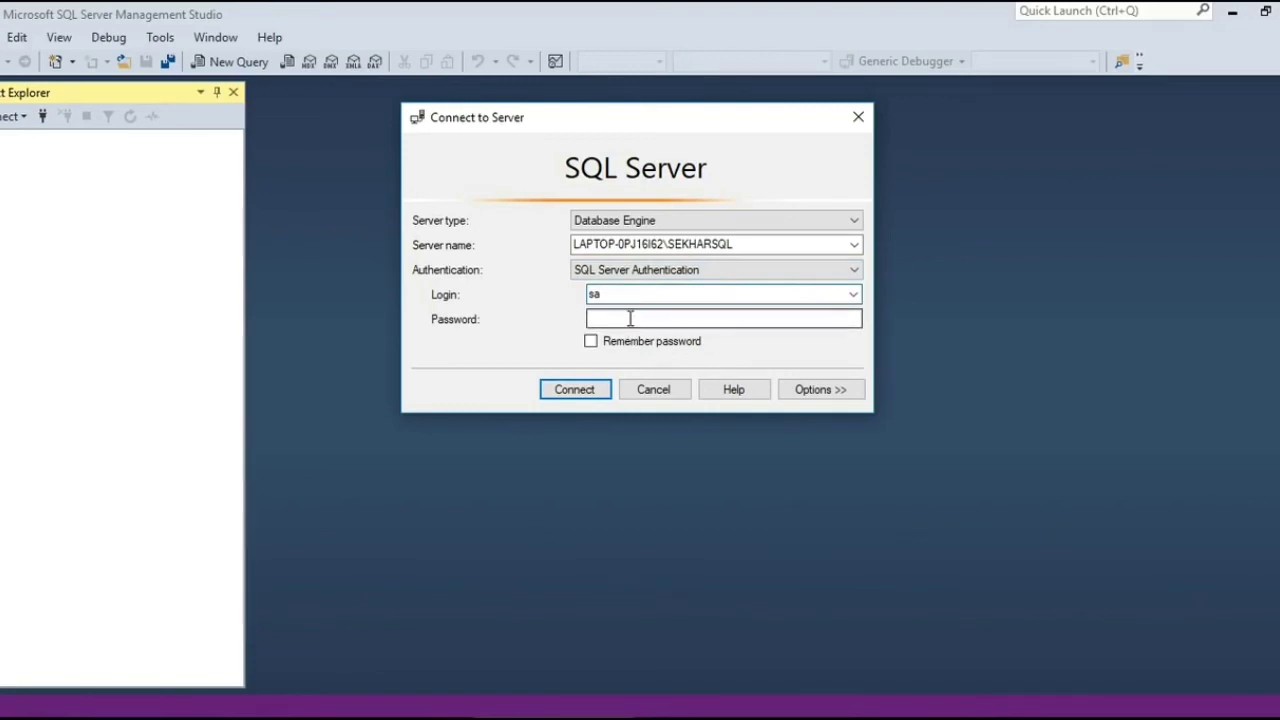
pyautogui.write('**********')
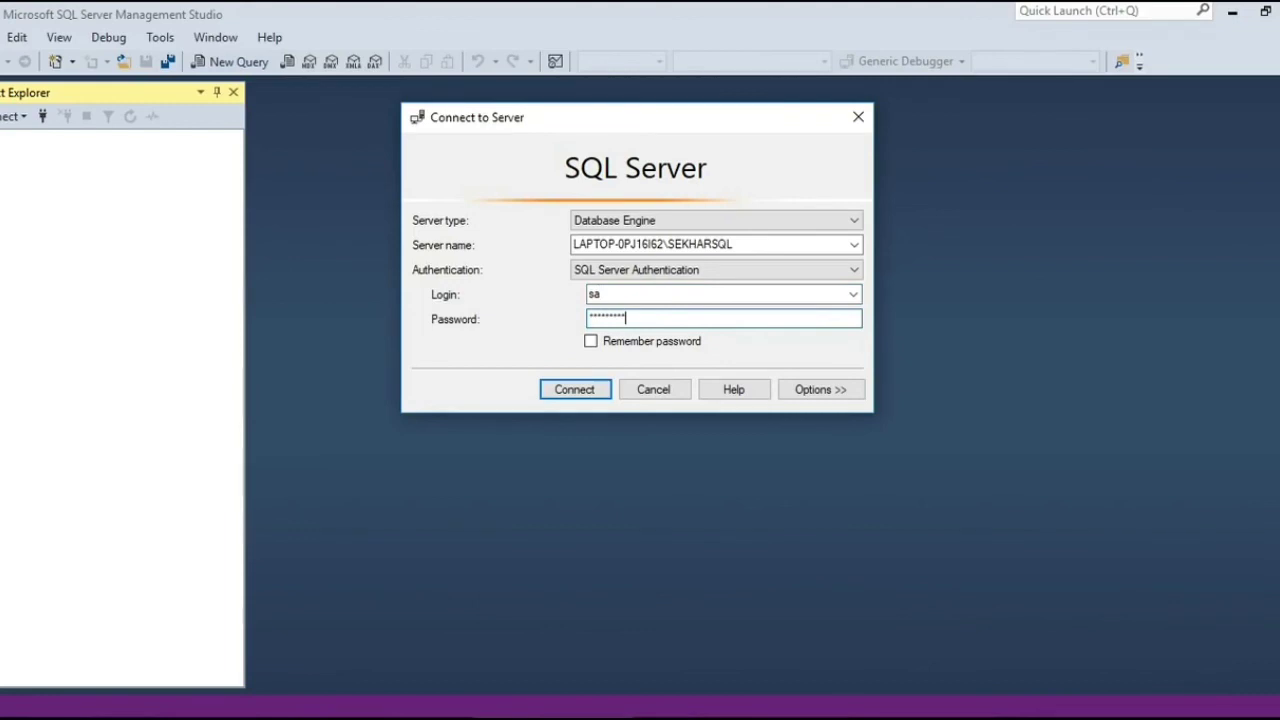
pyautogui.click(574, 395)
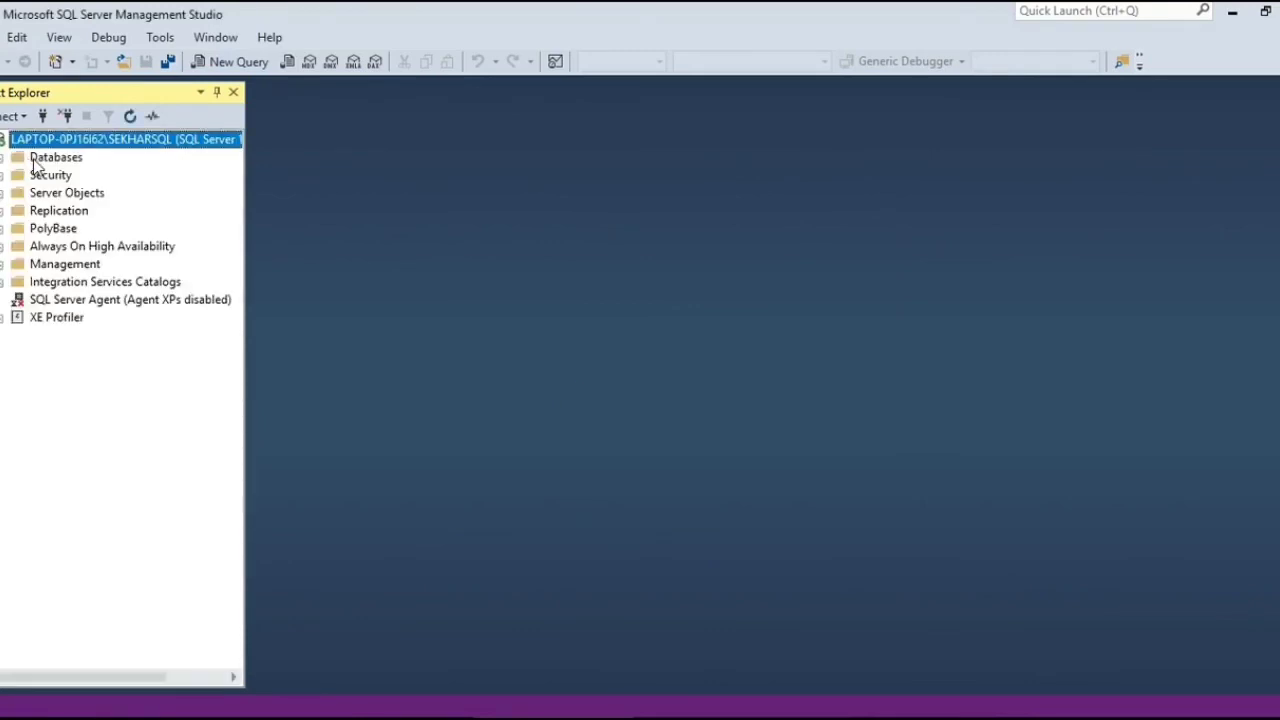
pyautogui.click(35, 161)
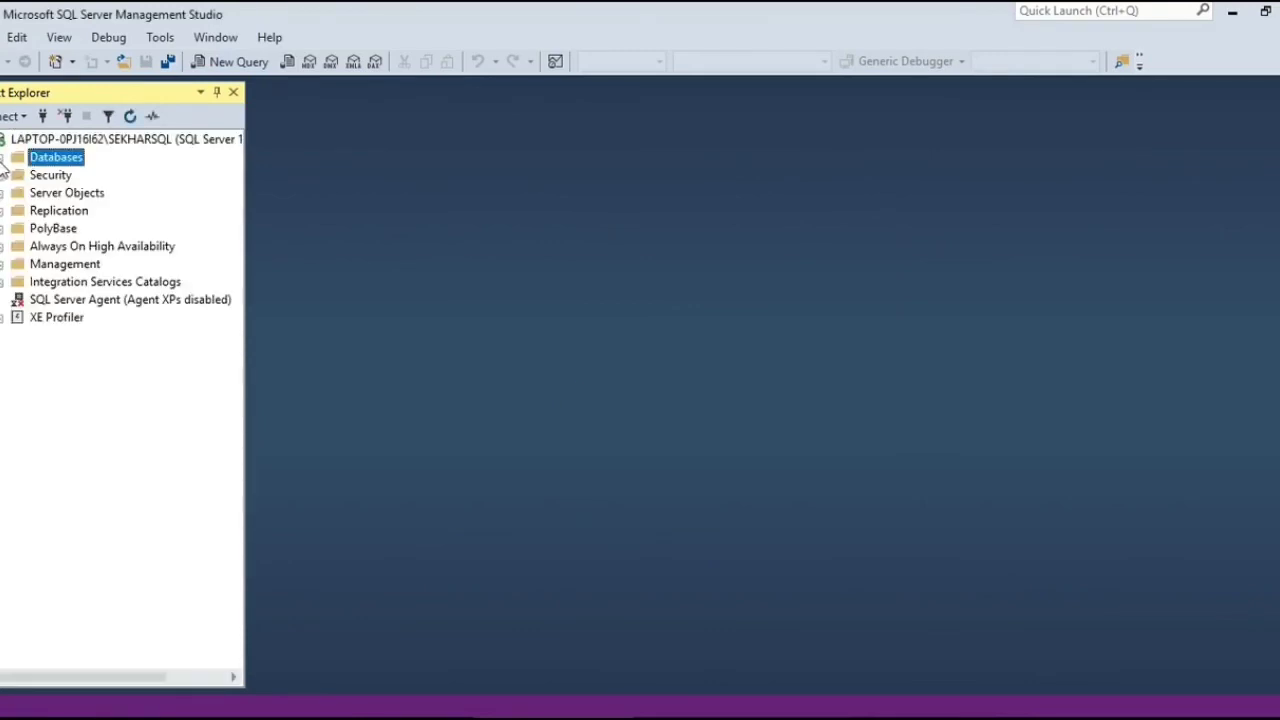
pyautogui.click(3, 160)
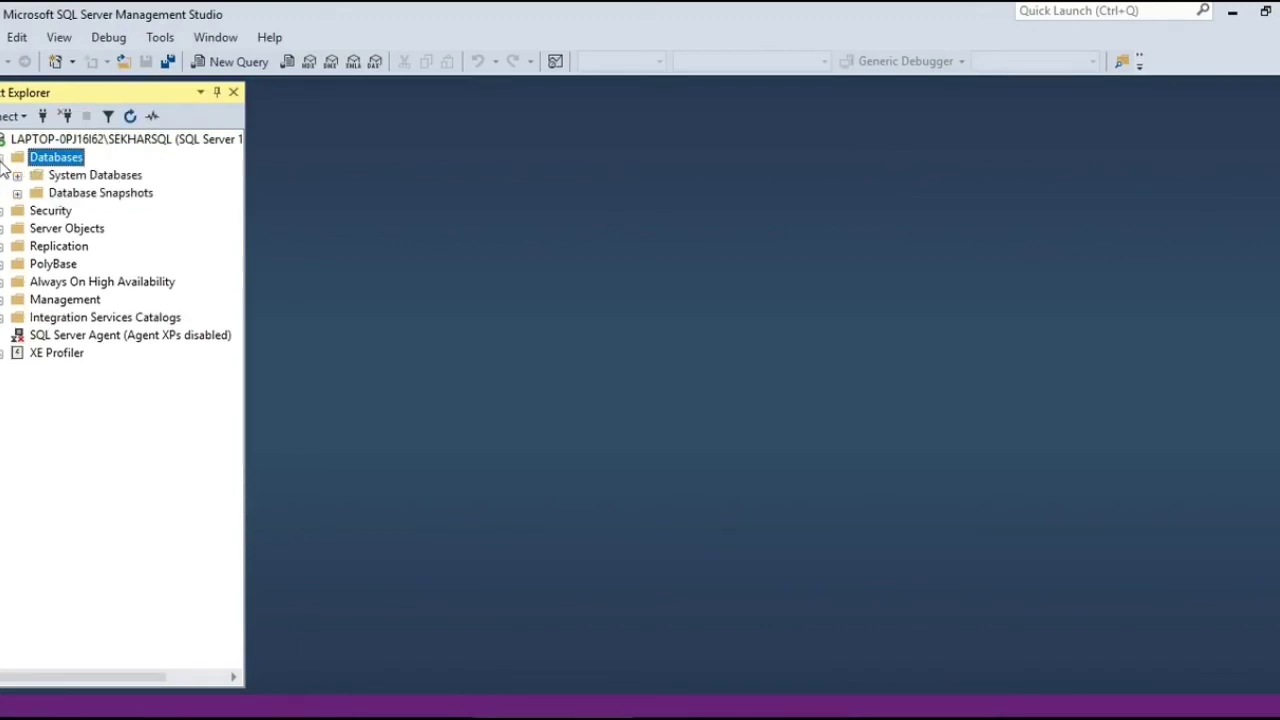